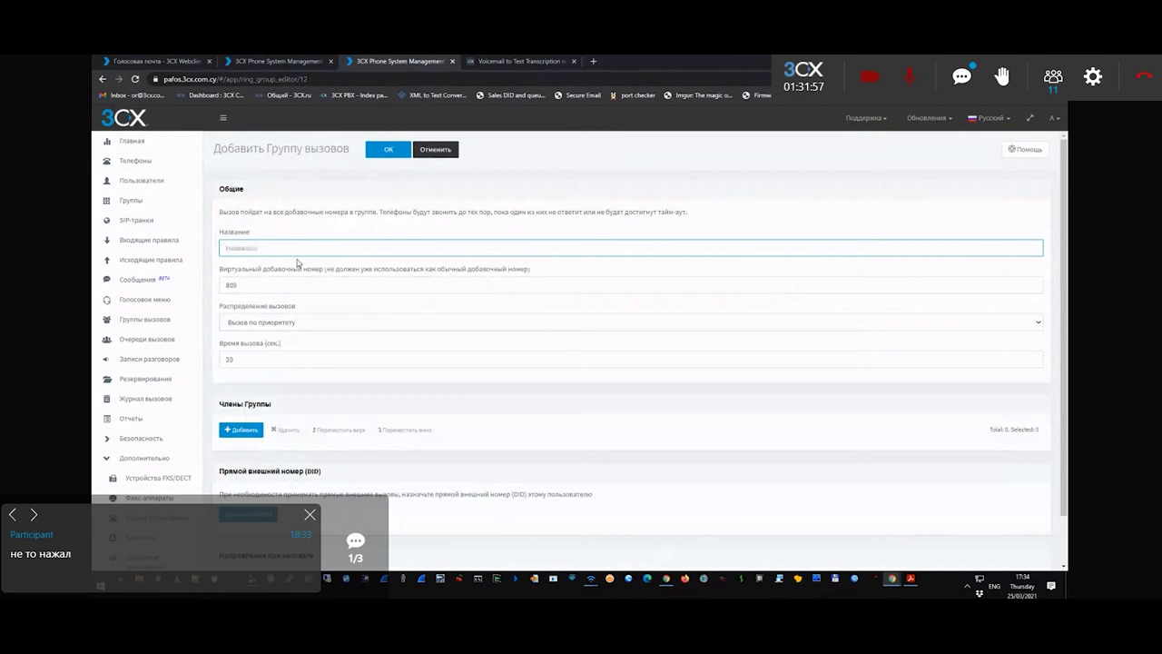
# - Name the new ring group Webinar 2021 and keep call distribution by priority (Вызов по приоритету)
pyautogui.write('r 2022')
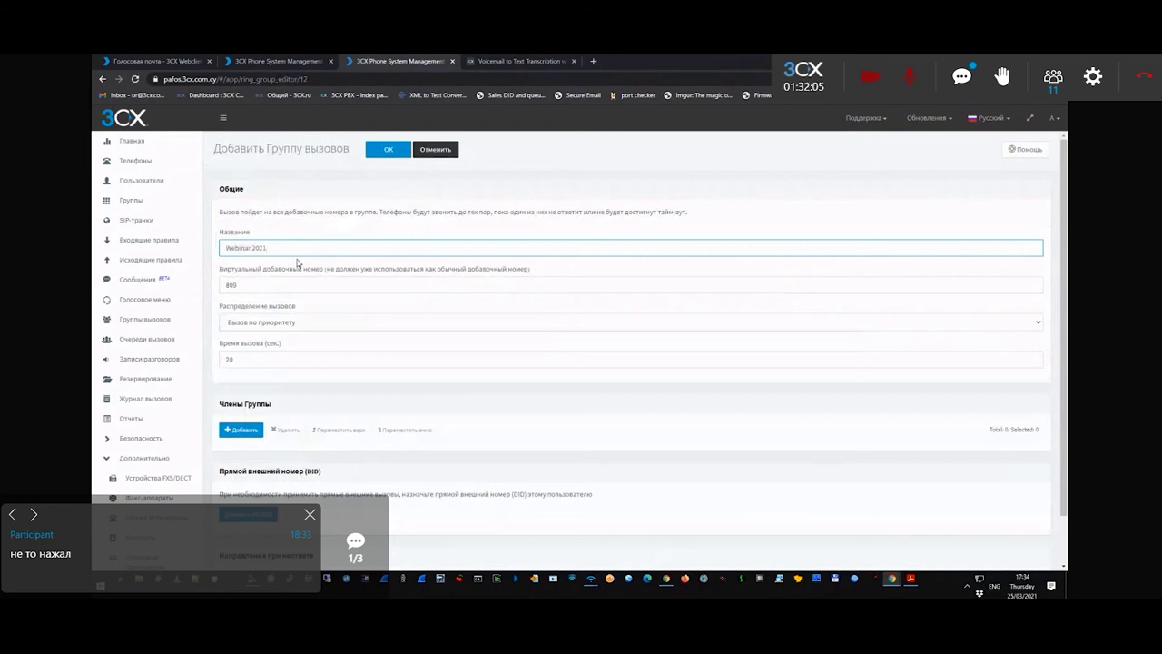
pyautogui.press('Tab')
pyautogui.click(276, 324)
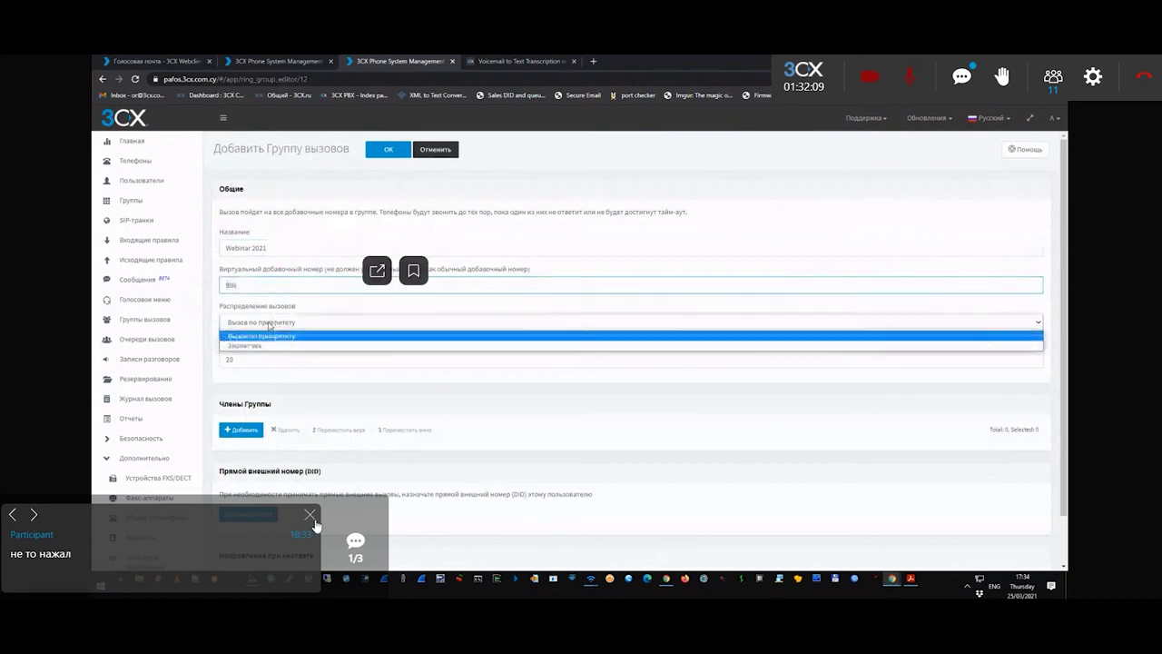
pyautogui.click(261, 332)
pyautogui.click(309, 516)
pyautogui.press('Tab')
pyautogui.scroll(-1, 264, 368)
pyautogui.scroll(1, 264, 367)
pyautogui.moveTo(219, 343); pyautogui.dragTo(285, 354)
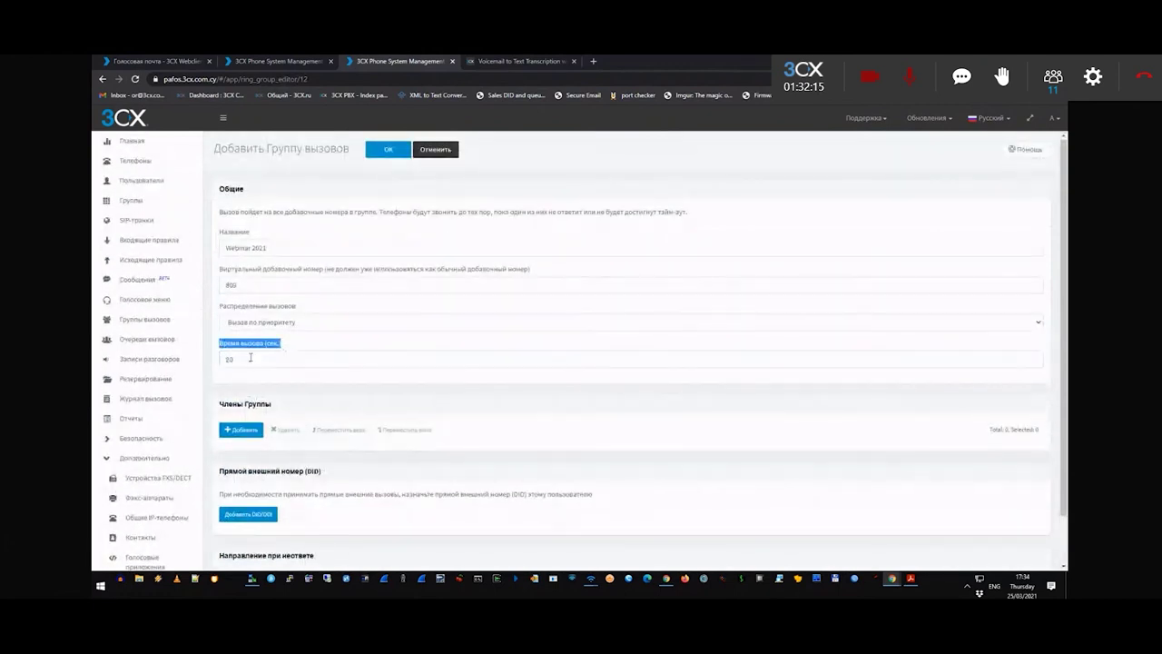
pyautogui.press('Tab')
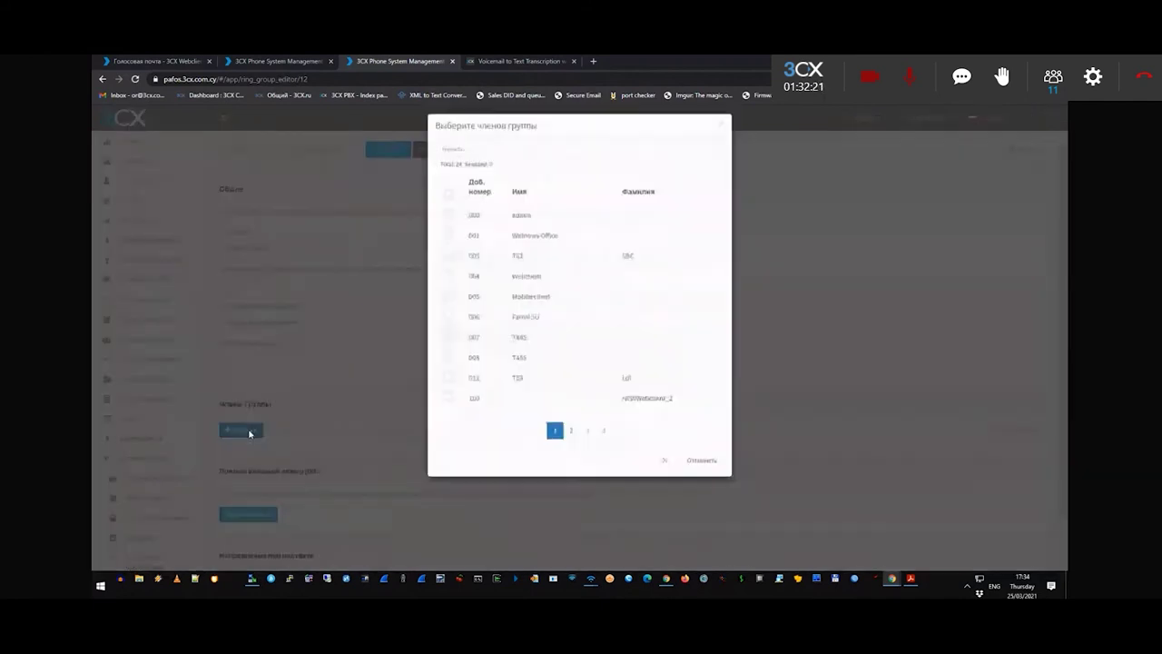
# - Add extensions 000 (admin) and 112 (3CXTest1) as members of the ring group
pyautogui.click(250, 433)
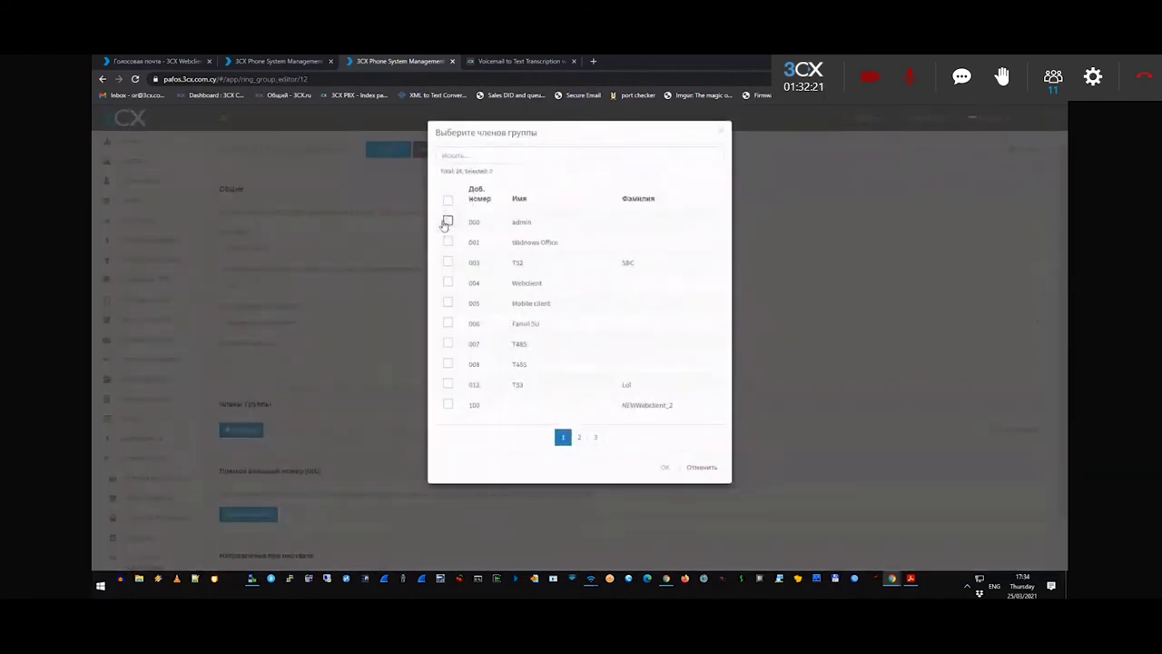
pyautogui.click(447, 221)
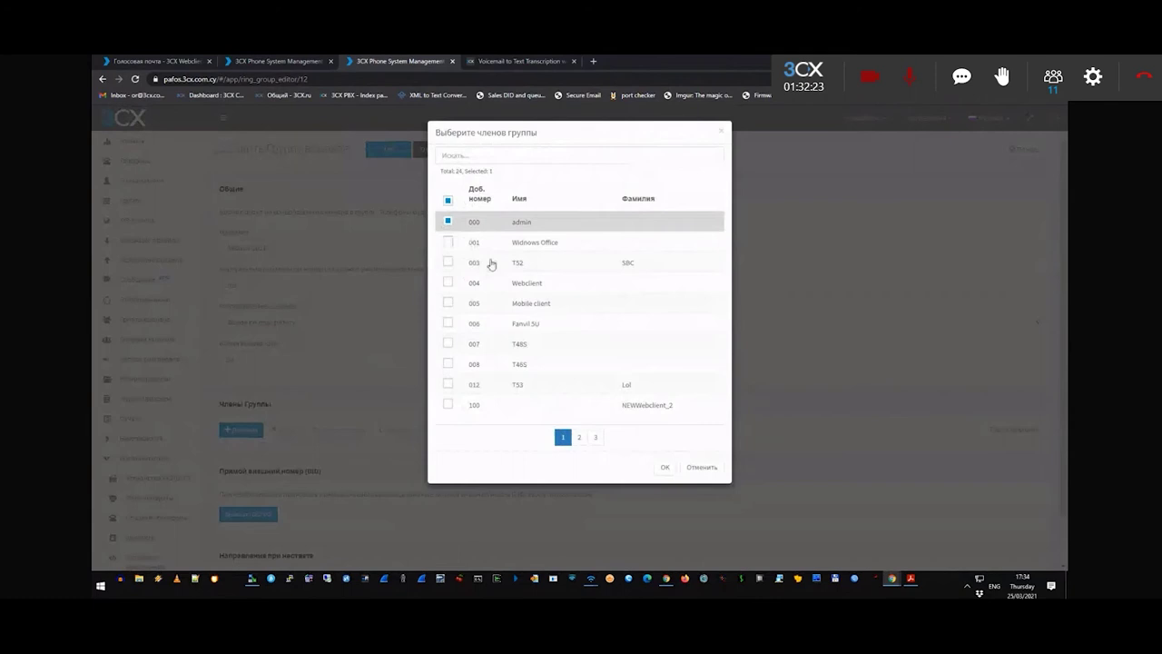
pyautogui.click(469, 154)
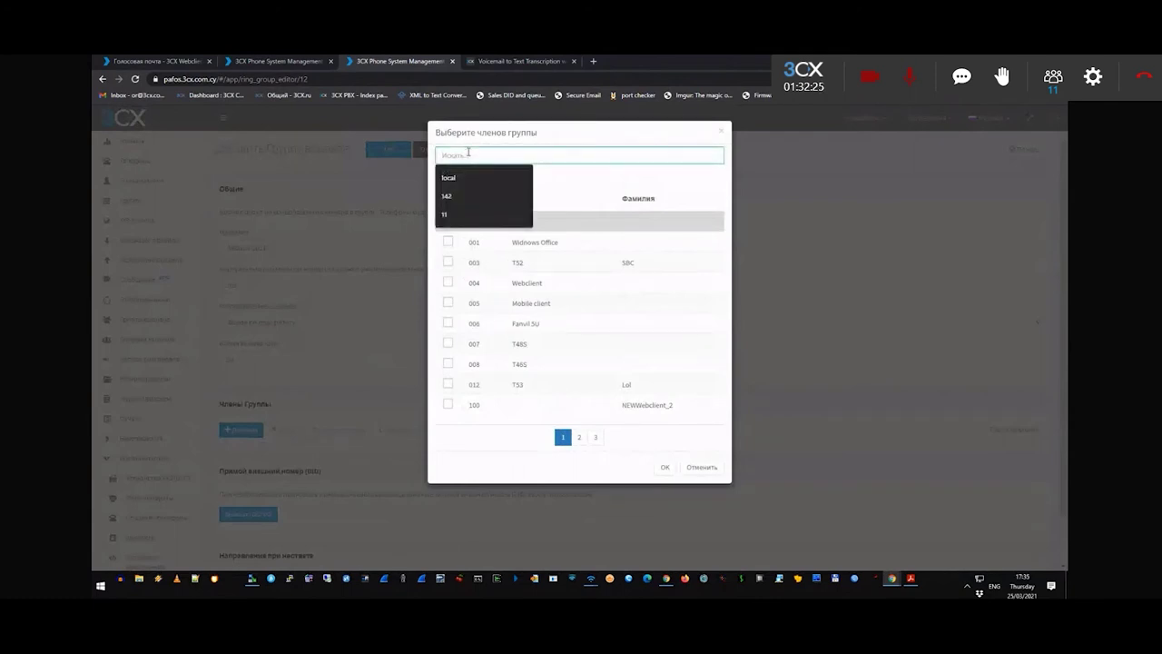
pyautogui.write('112')
pyautogui.click(447, 222)
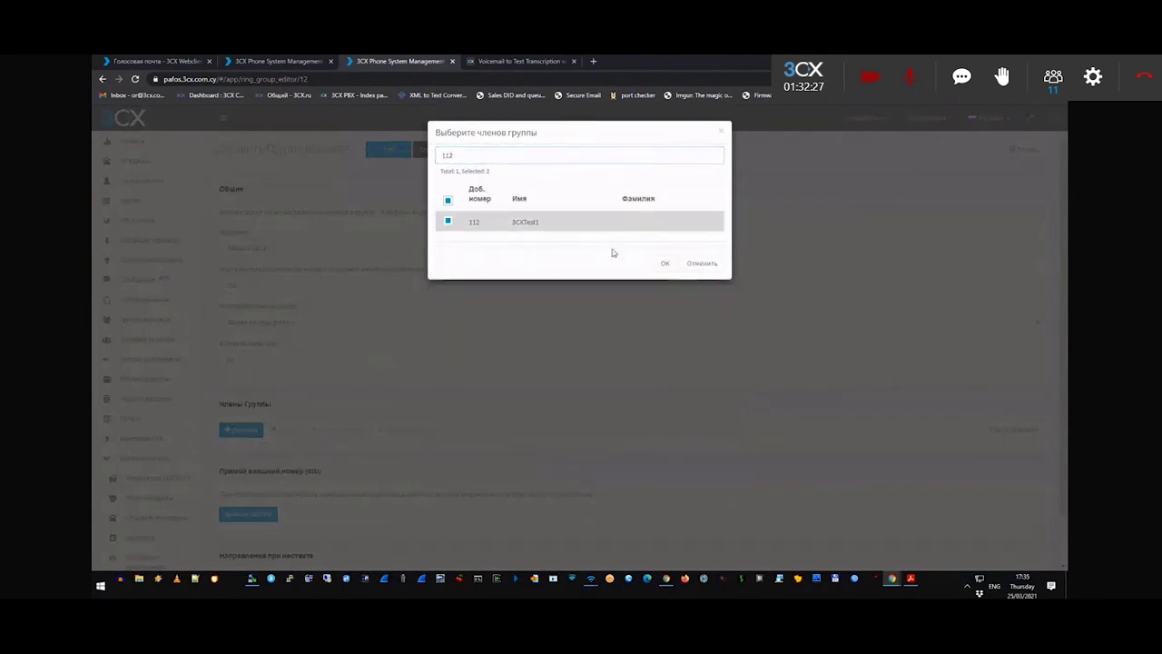
pyautogui.click(664, 262)
# - Check the ring group's no-answer destination and save the group
pyautogui.scroll(-1, 255, 497)
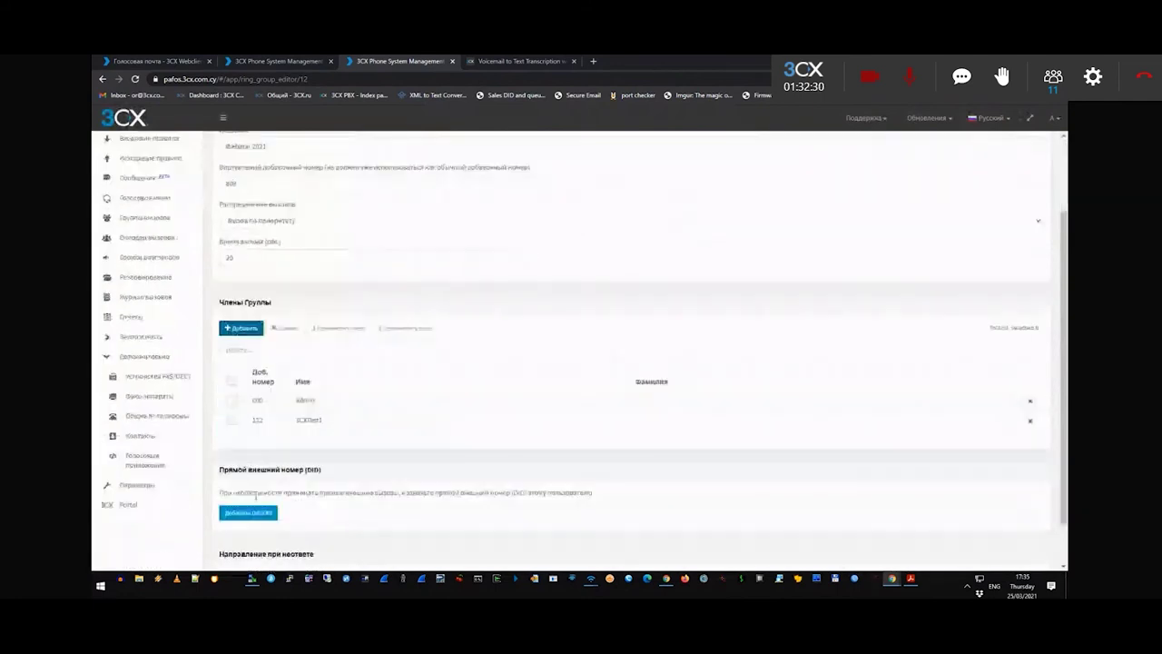
pyautogui.scroll(-1, 255, 508)
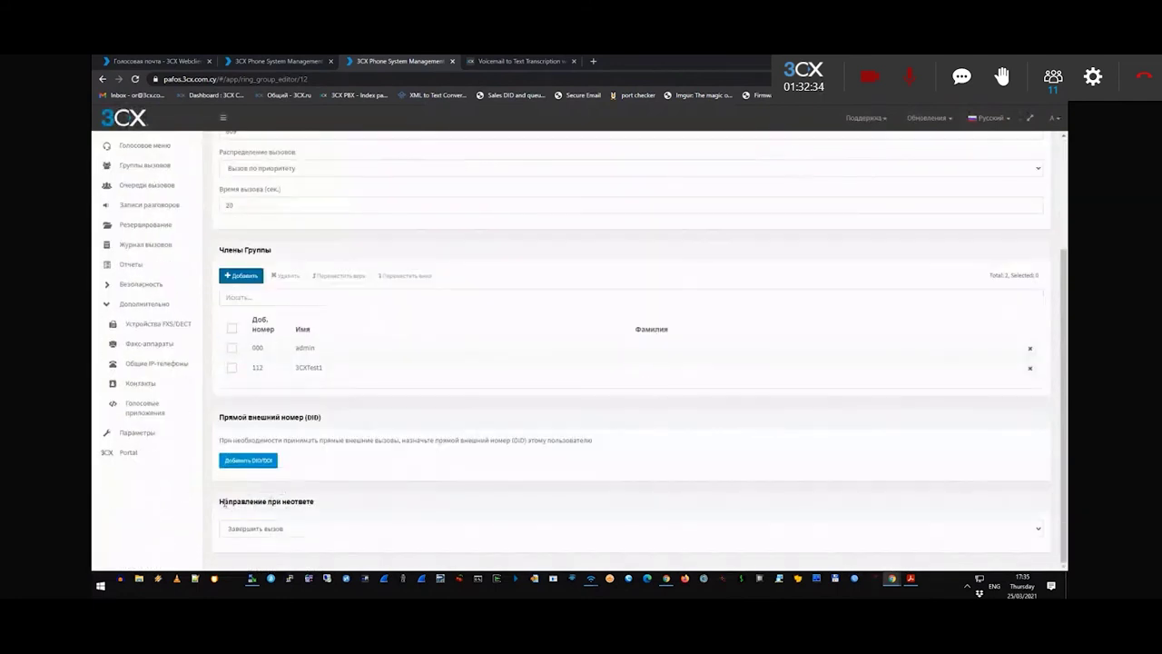
pyautogui.moveTo(224, 504); pyautogui.dragTo(317, 505)
pyautogui.scroll(3, 329, 525)
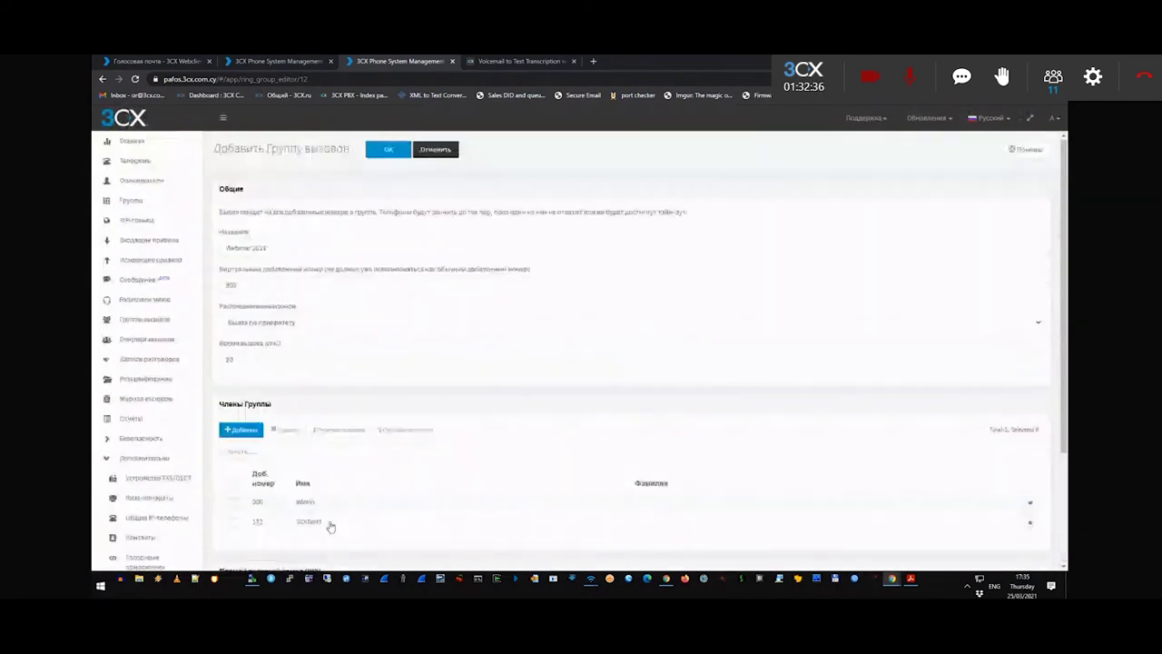
pyautogui.click(383, 150)
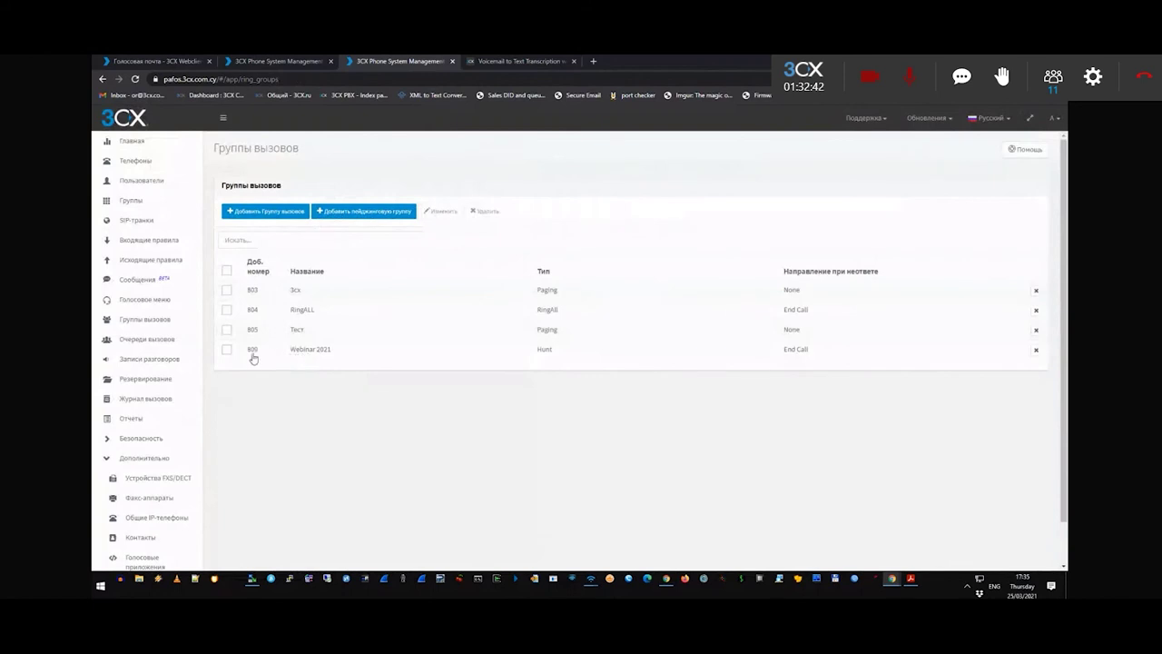
# - Route the Webinar inbound rule to ring group 809 Webinar 2021 for both working and non-working hours, and save the rule
pyautogui.click(145, 243)
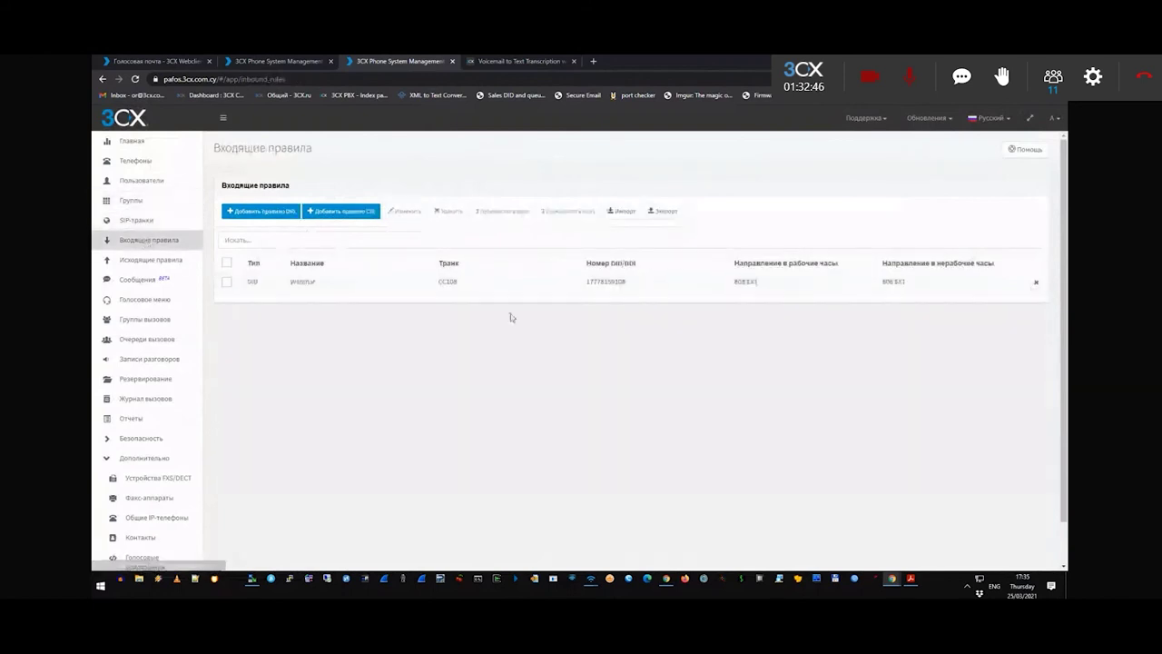
pyautogui.doubleClick(441, 279)
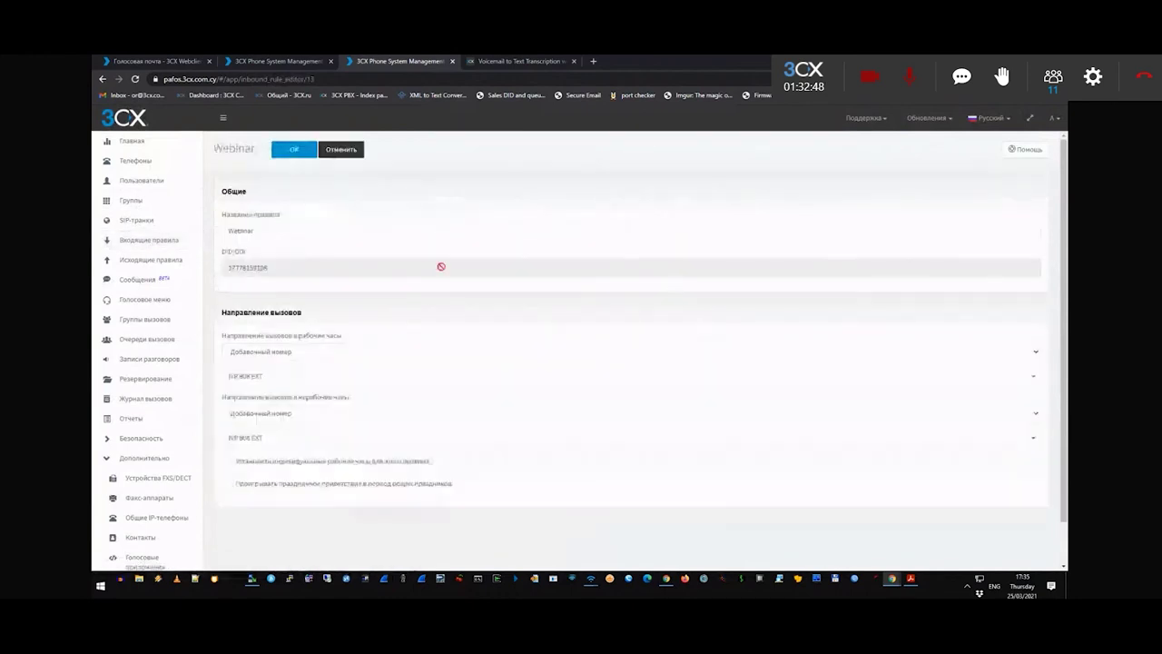
pyautogui.click(277, 376)
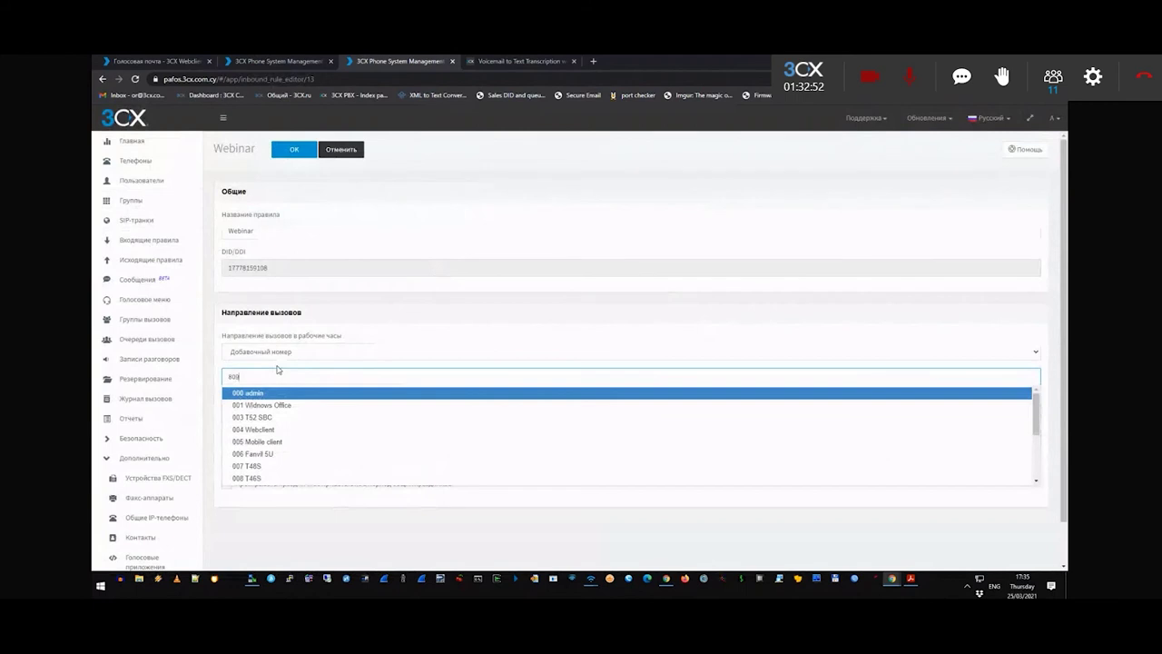
pyautogui.click(261, 392)
pyautogui.click(250, 439)
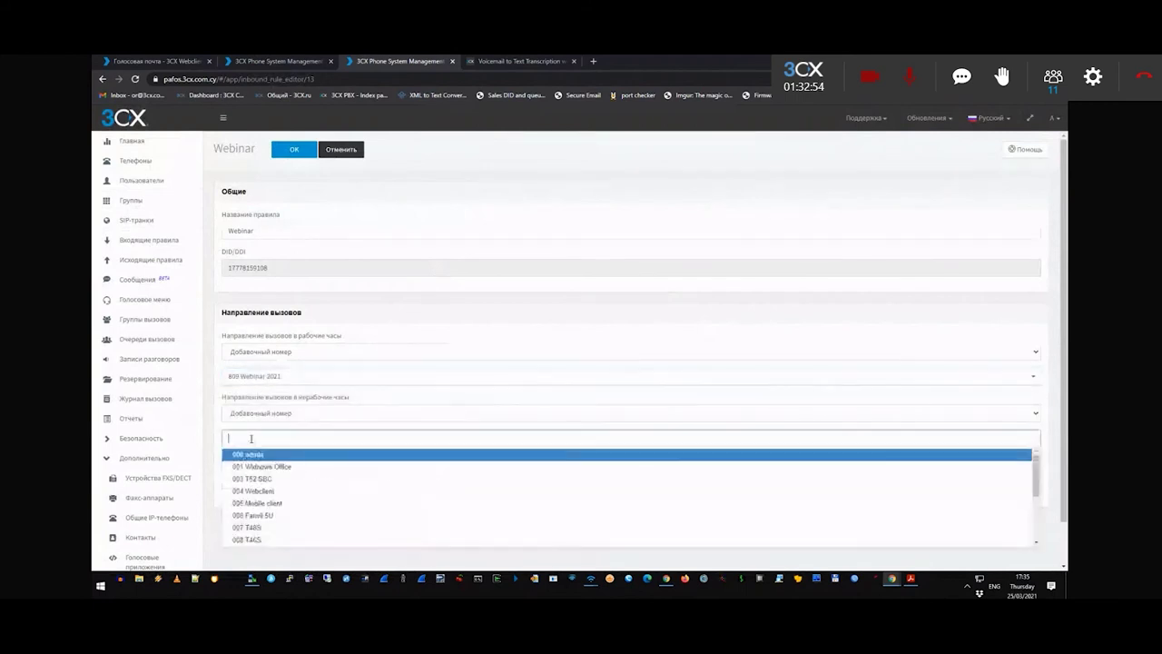
pyautogui.write('800')
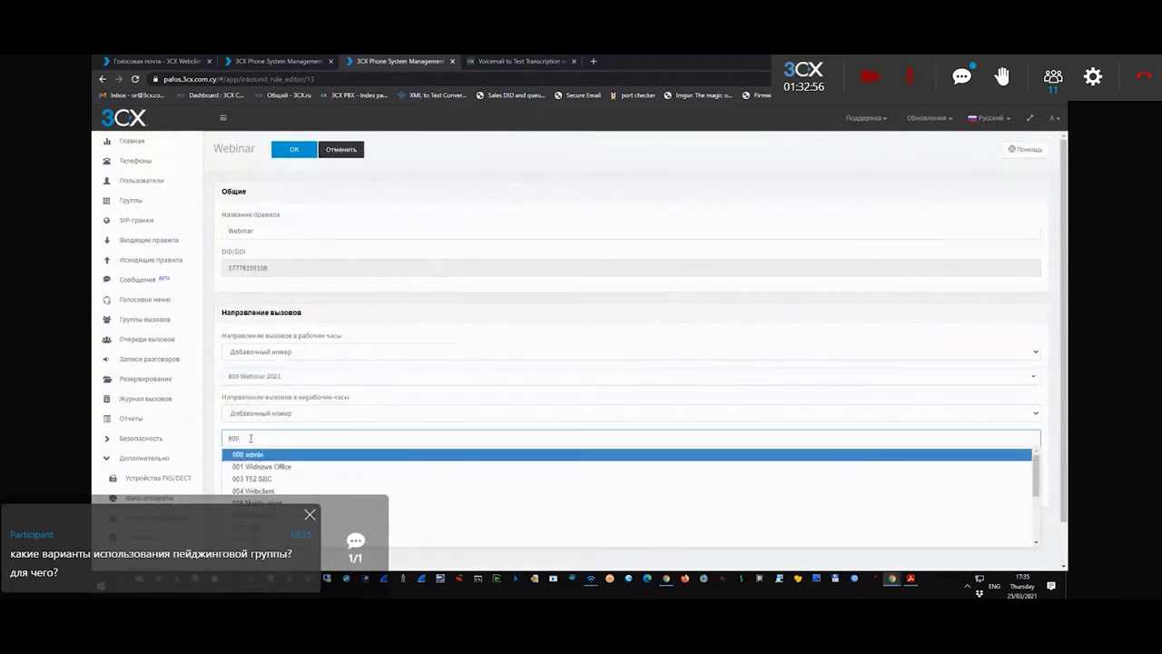
pyautogui.click(245, 455)
pyautogui.click(292, 150)
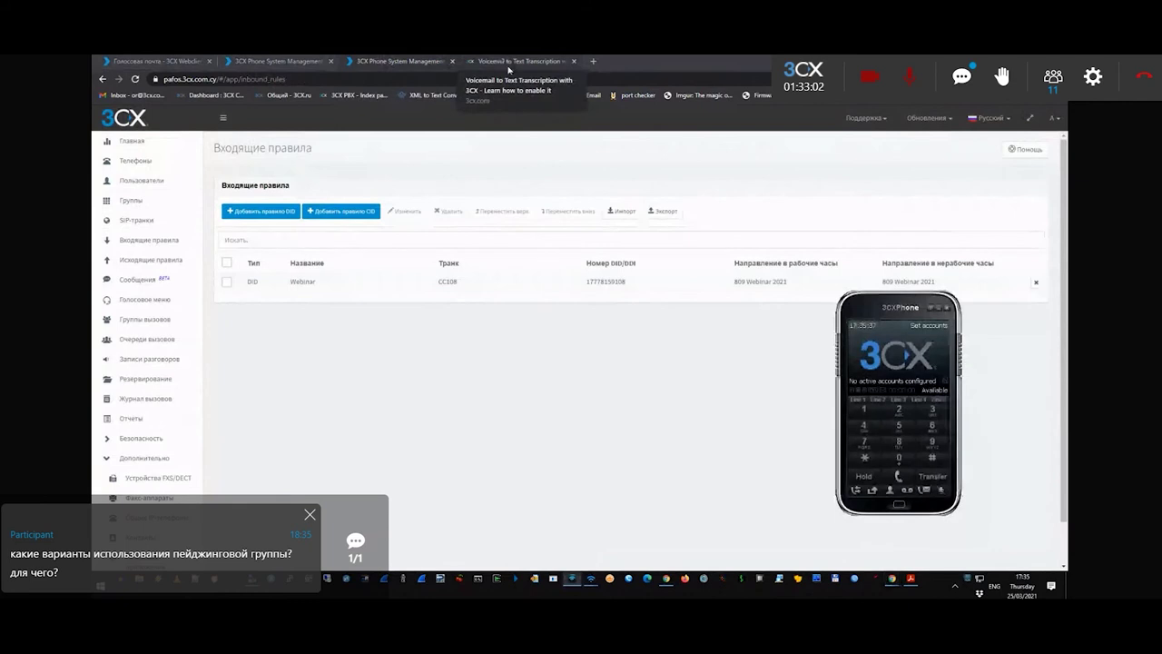
# - Show the colleagues list in the web client and place a test call to the webinar DID from the 3CXPhone call history
pyautogui.moveTo(911, 320)
pyautogui.mouseDown()
pyautogui.moveTo(809, 292)
pyautogui.moveTo(829, 269)
pyautogui.mouseUp()
pyautogui.click(276, 61)
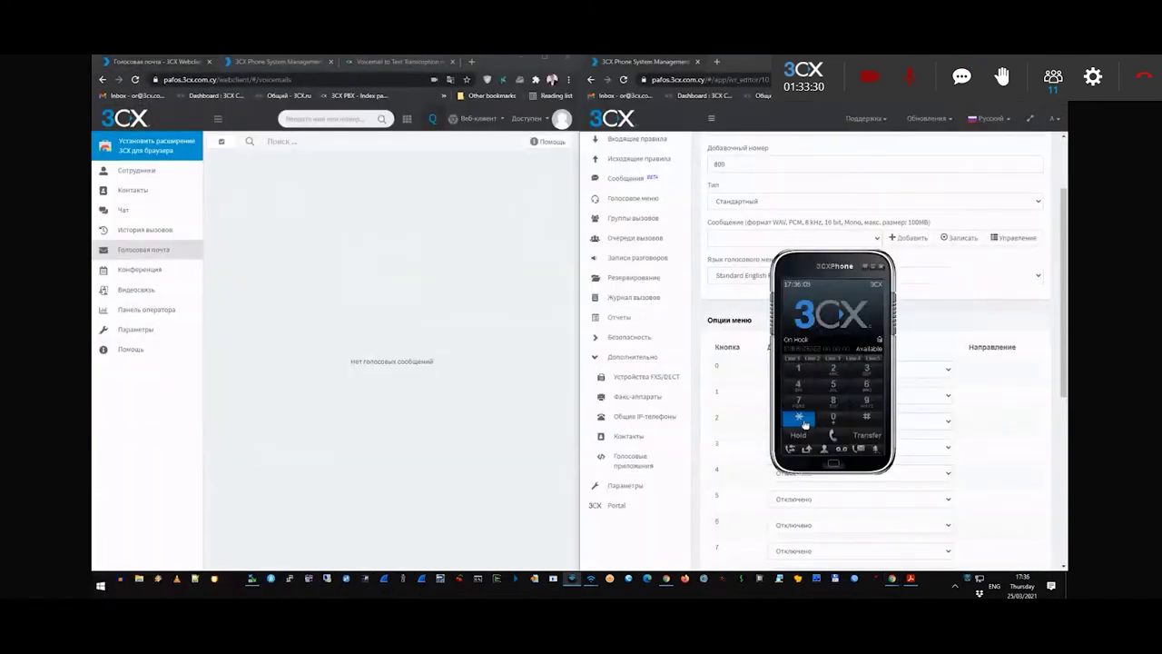
pyautogui.click(155, 172)
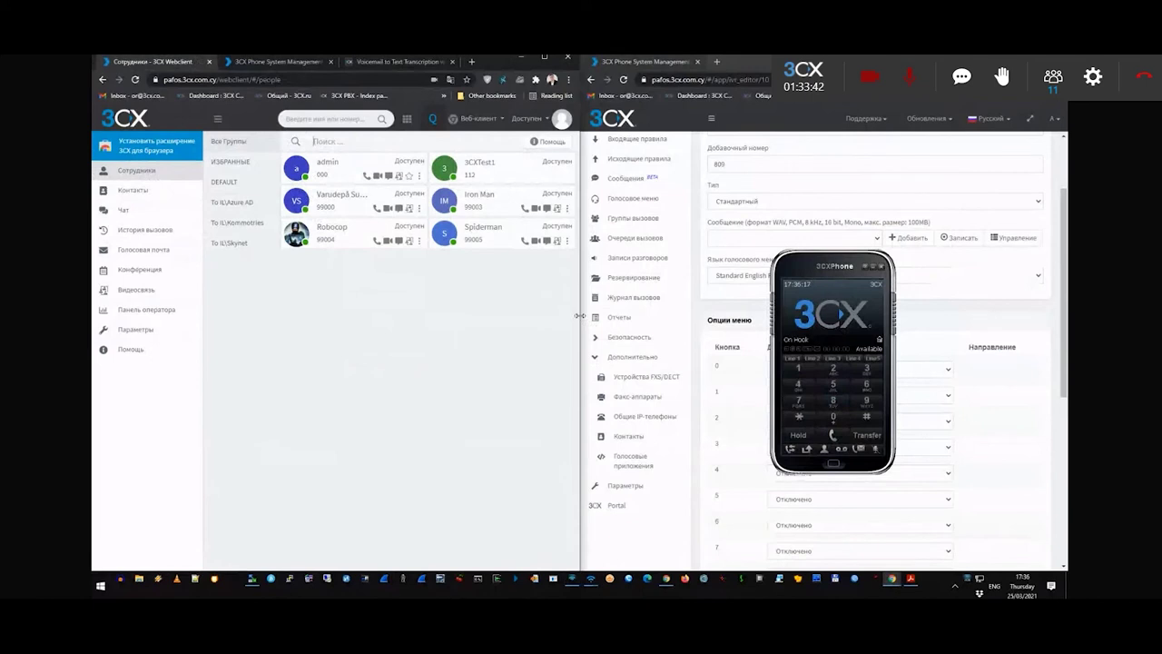
pyautogui.click(789, 450)
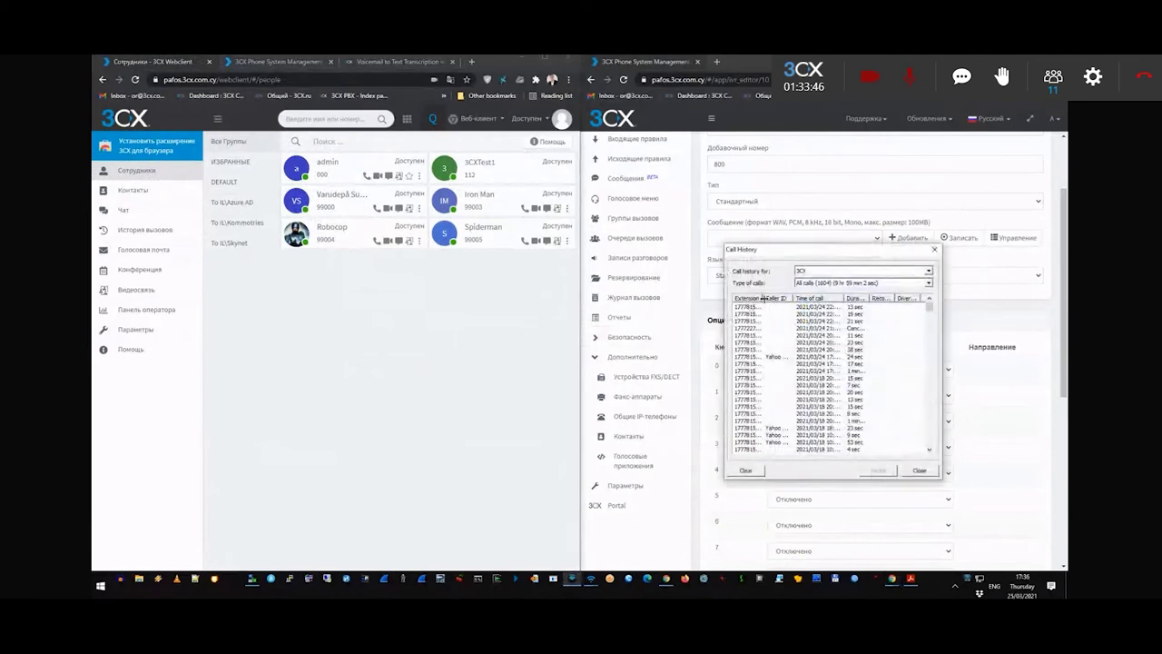
pyautogui.doubleClick(761, 314)
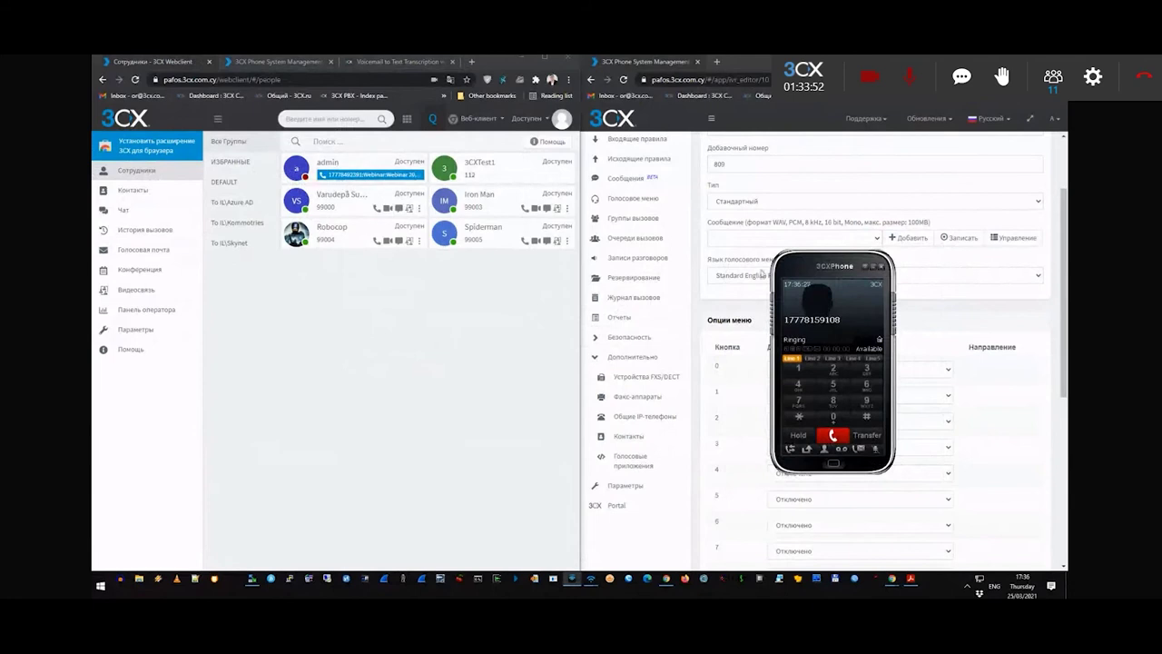
# - Review the Webinar 2021 ring group's settings while the test call rings, and end the call from 3CXPhone
pyautogui.moveTo(819, 287); pyautogui.dragTo(837, 323)
pyautogui.scroll(2, 672, 227)
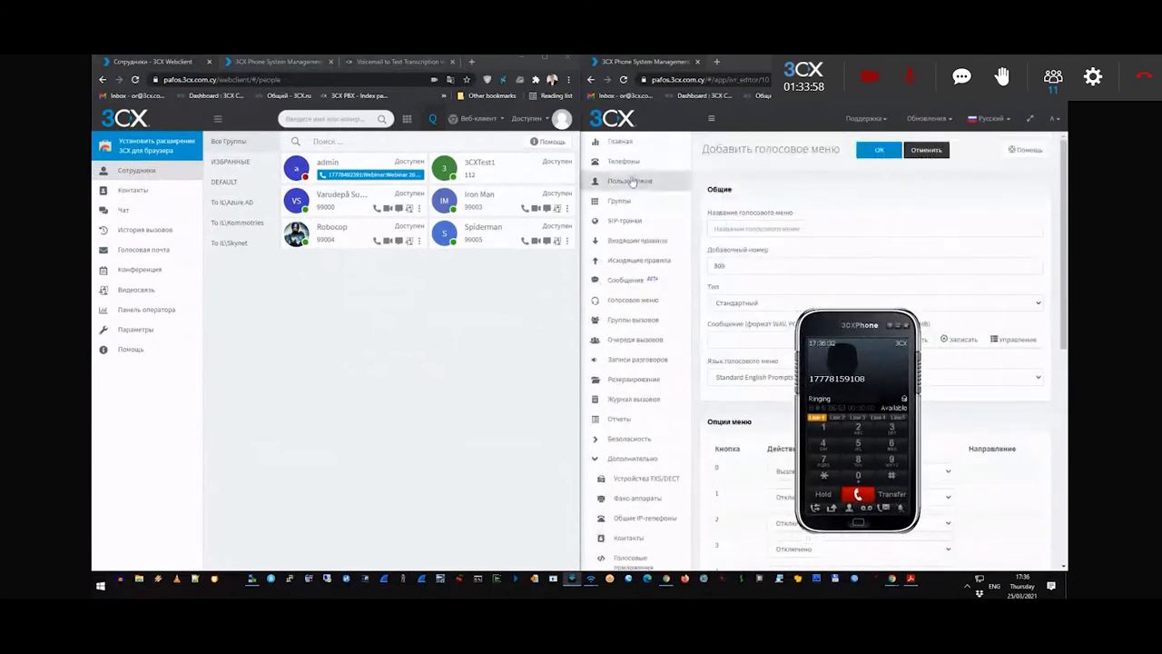
pyautogui.click(637, 323)
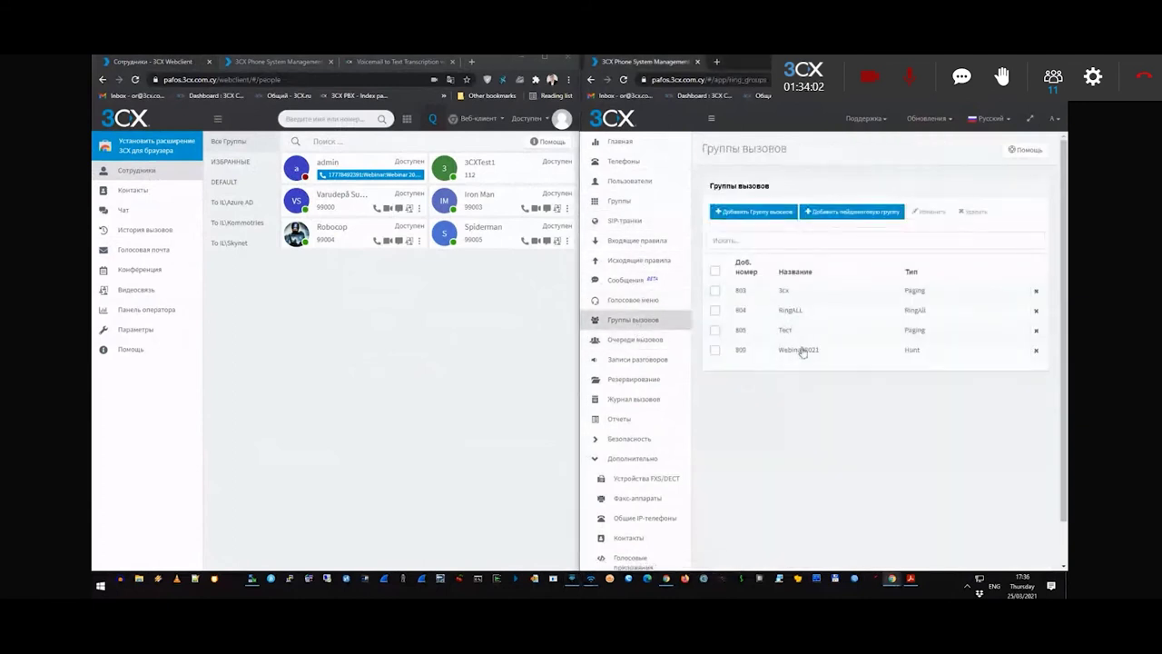
pyautogui.click(802, 349)
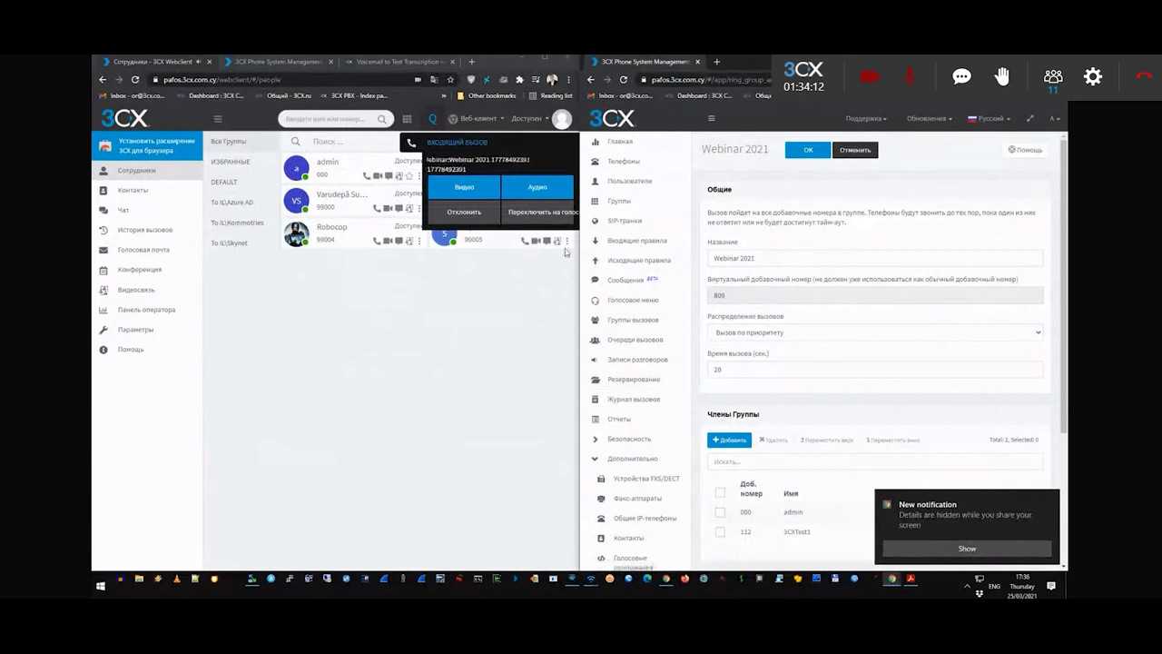
pyautogui.click(967, 549)
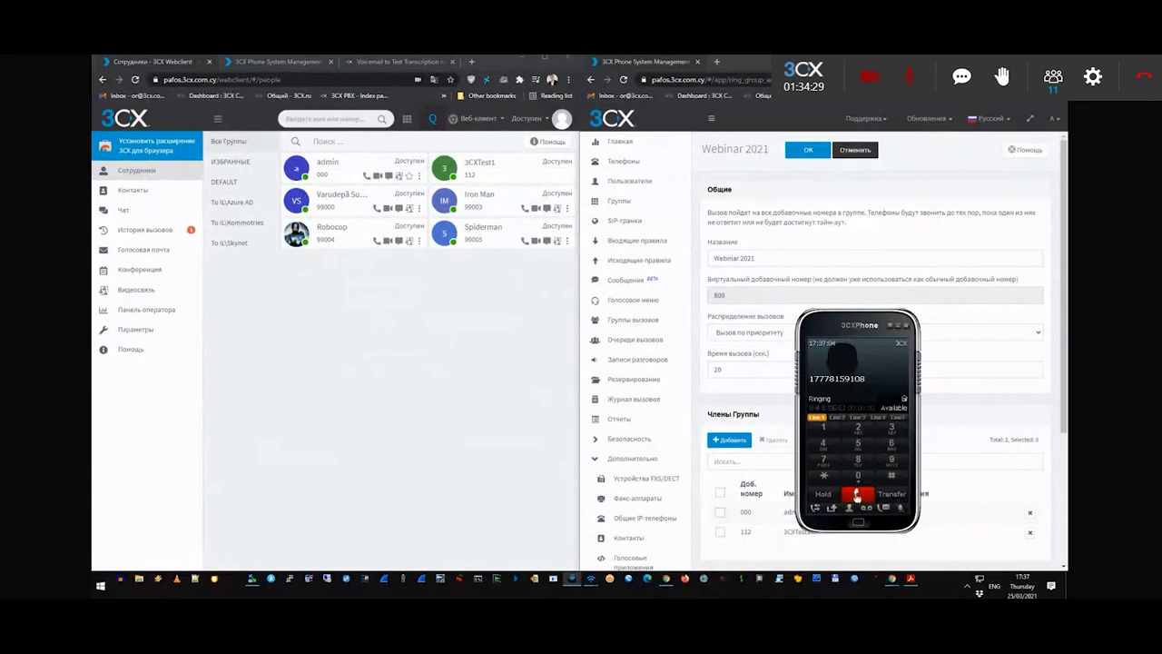
pyautogui.click(856, 495)
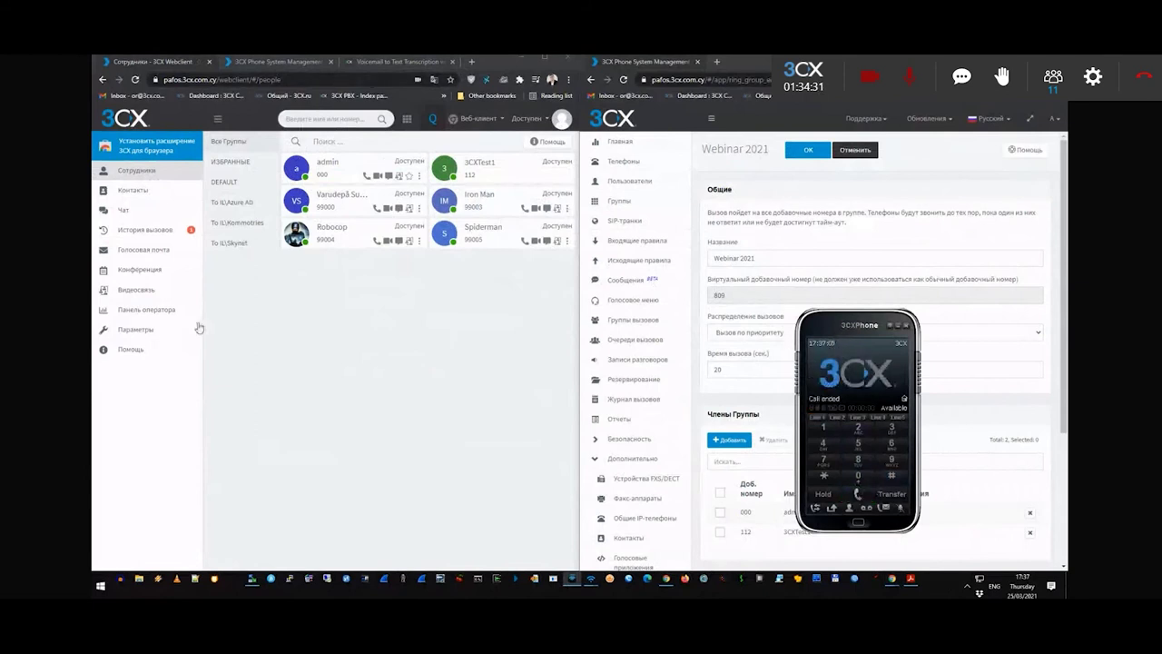
# - Compare the missed call's labels in the web client's call history with the inbound rule and ring group names
pyautogui.click(146, 229)
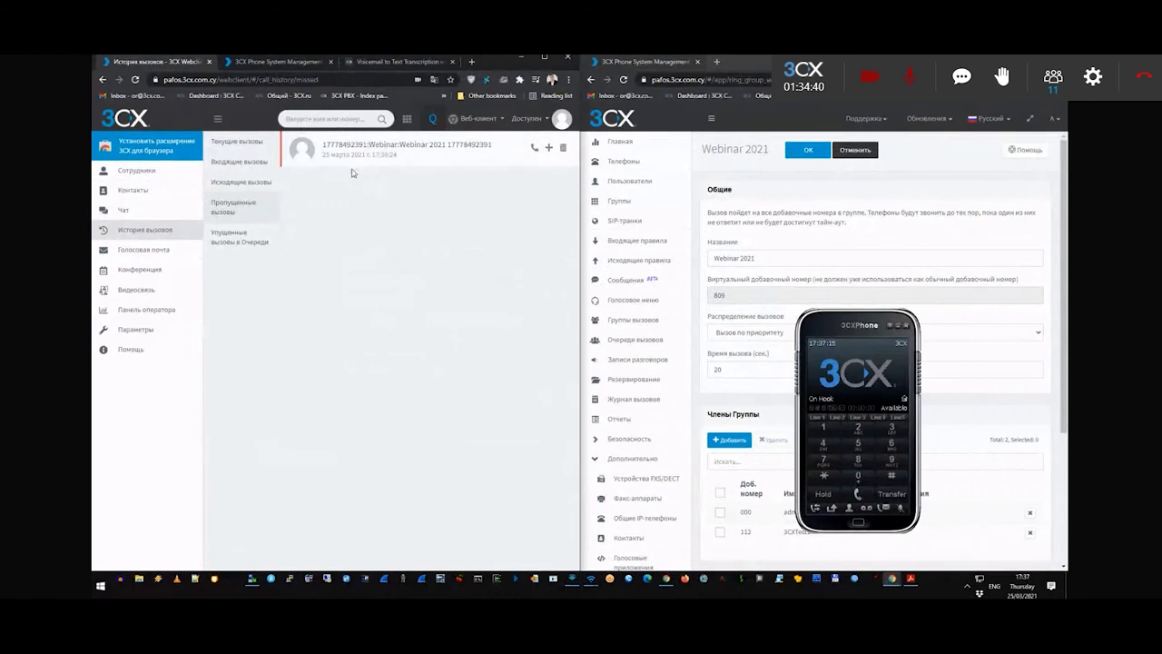
pyautogui.doubleClick(383, 145)
pyautogui.click(639, 246)
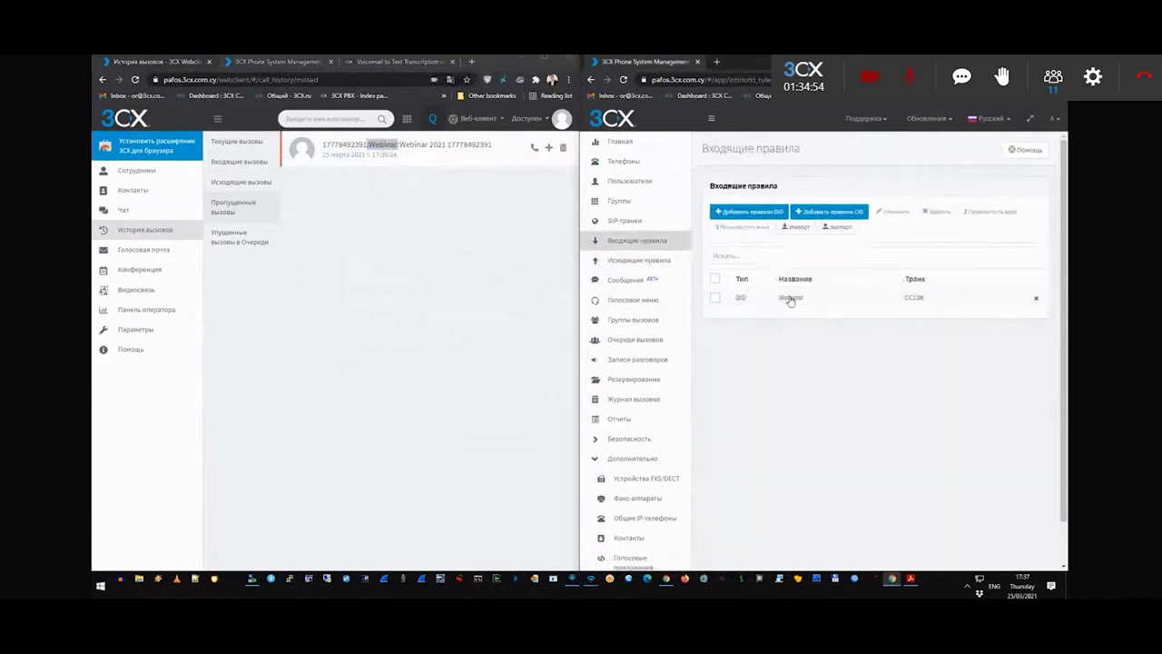
pyautogui.click(633, 319)
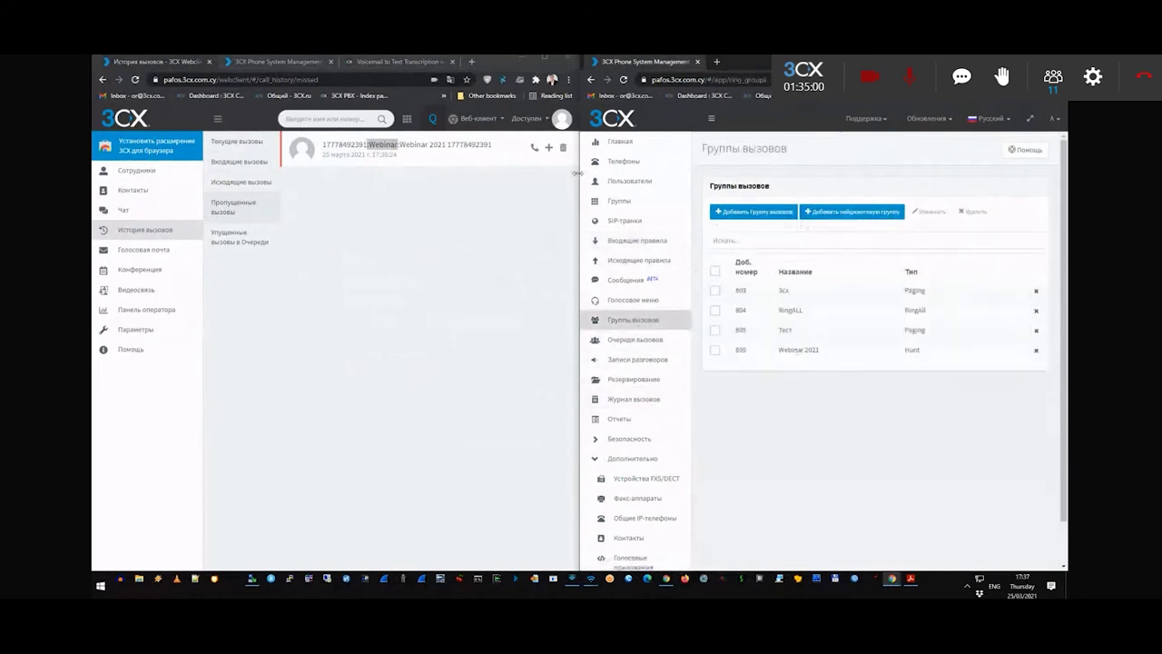
pyautogui.moveTo(445, 147); pyautogui.dragTo(402, 143)
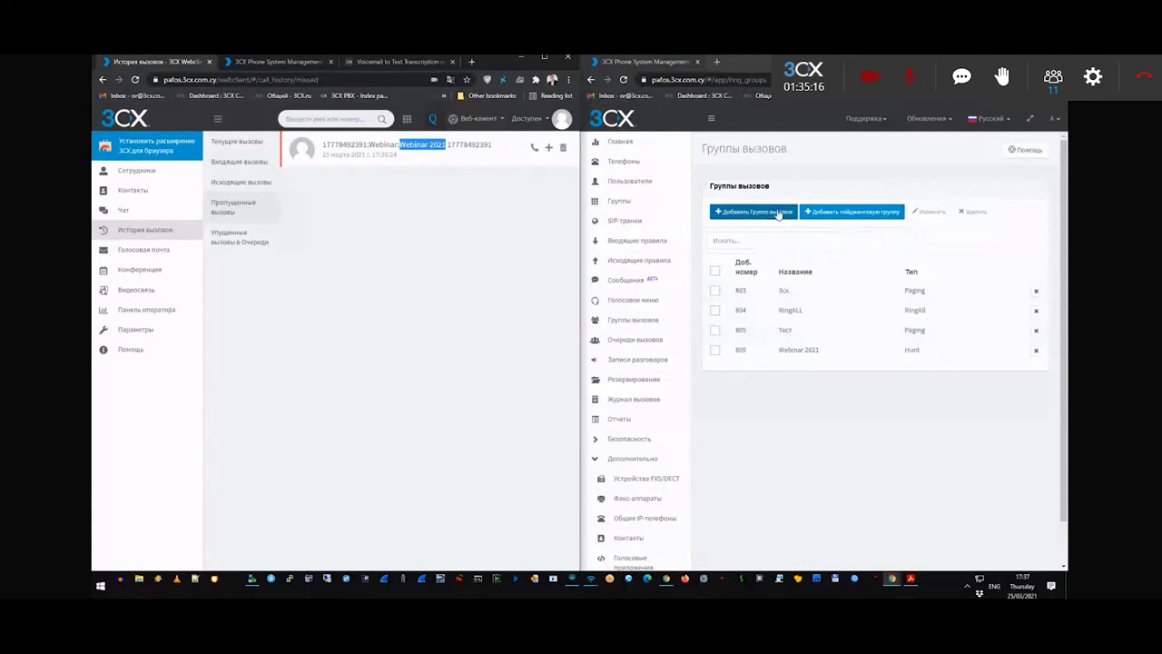
# - Start a new paging group named Webinar March 2021 with the Пейджинг call distribution
pyautogui.click(841, 212)
pyautogui.click(871, 333)
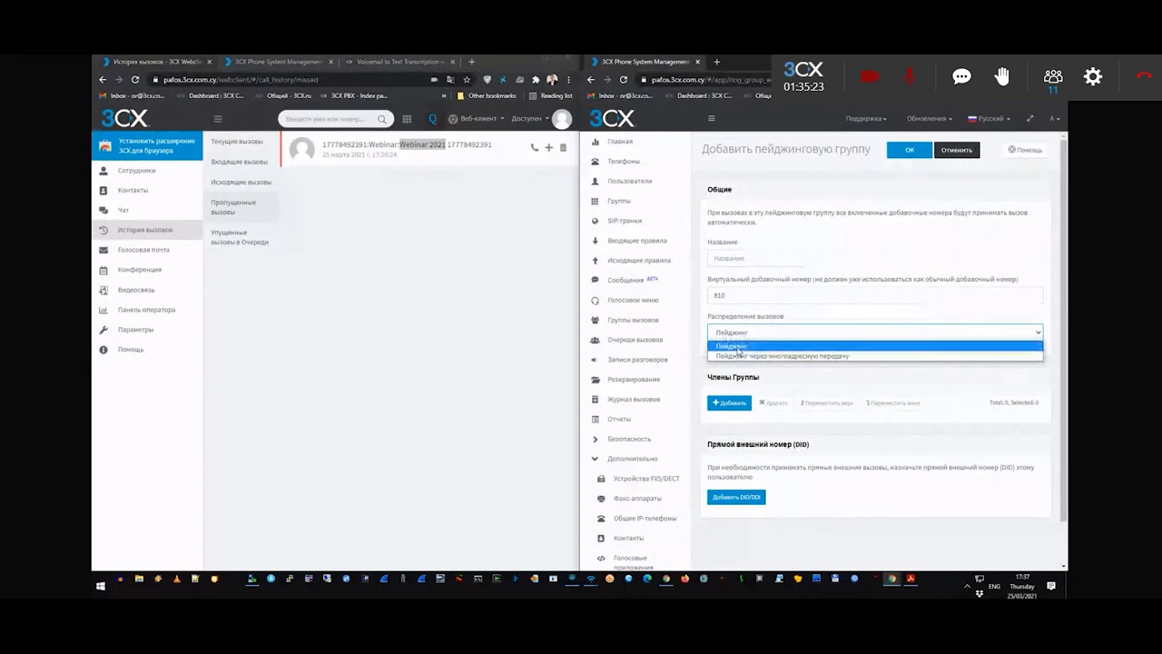
pyautogui.click(744, 334)
pyautogui.click(732, 258)
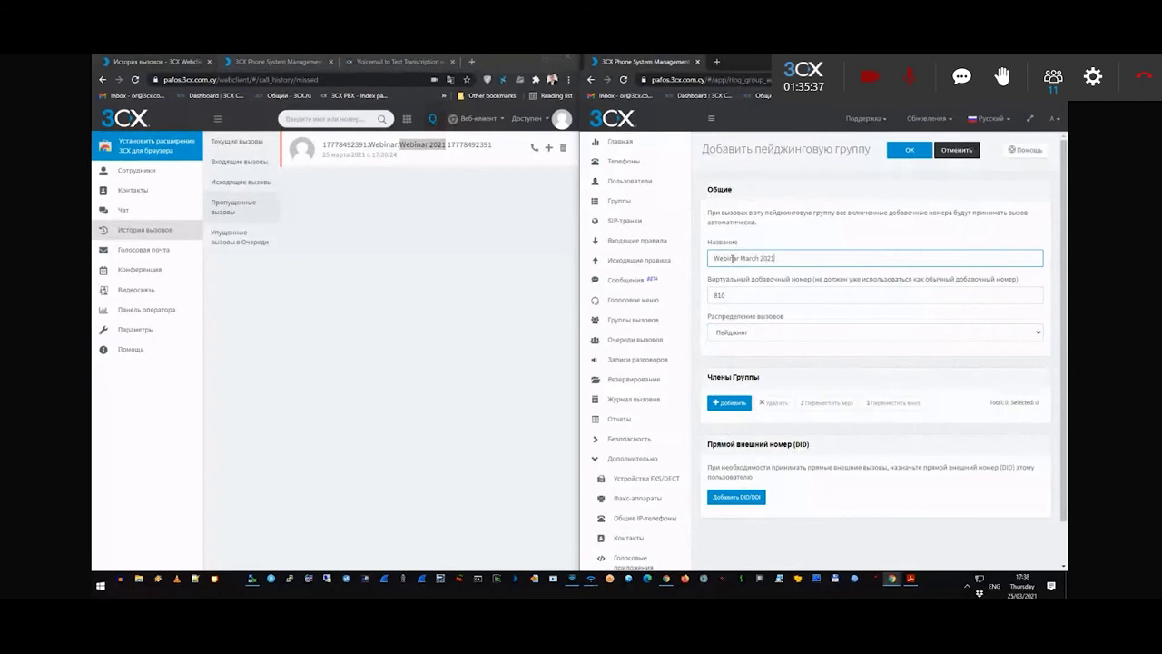
# - Add extension 112 as a member of the Webinar March 2021 paging group and save the group
pyautogui.click(729, 403)
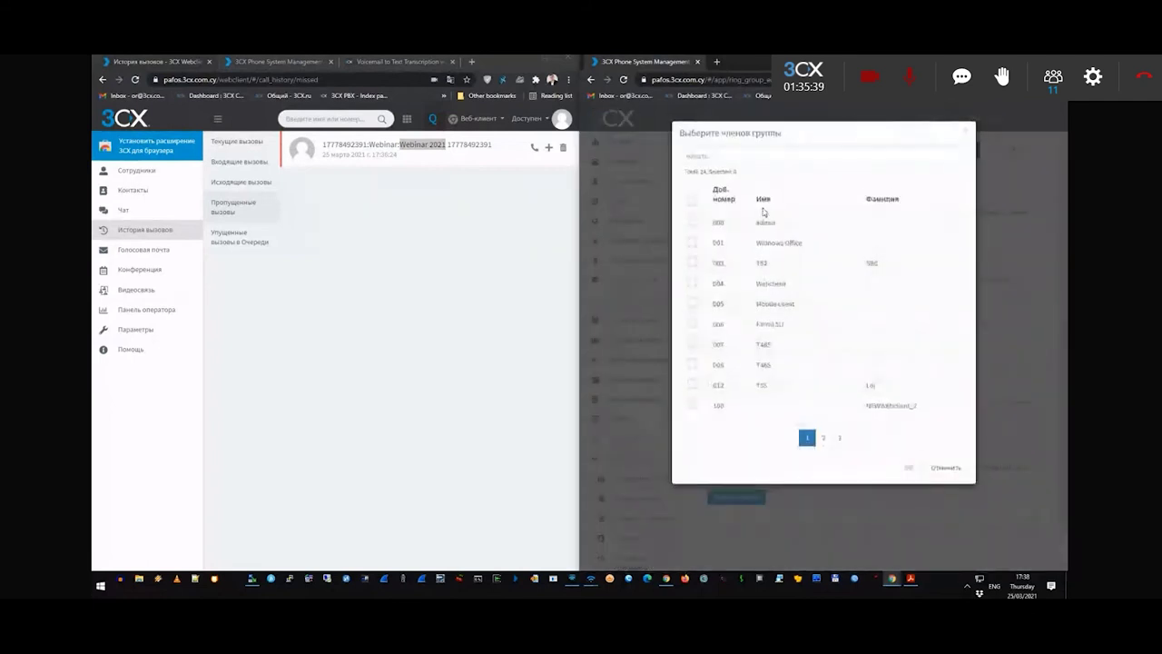
pyautogui.click(699, 154)
pyautogui.write('112')
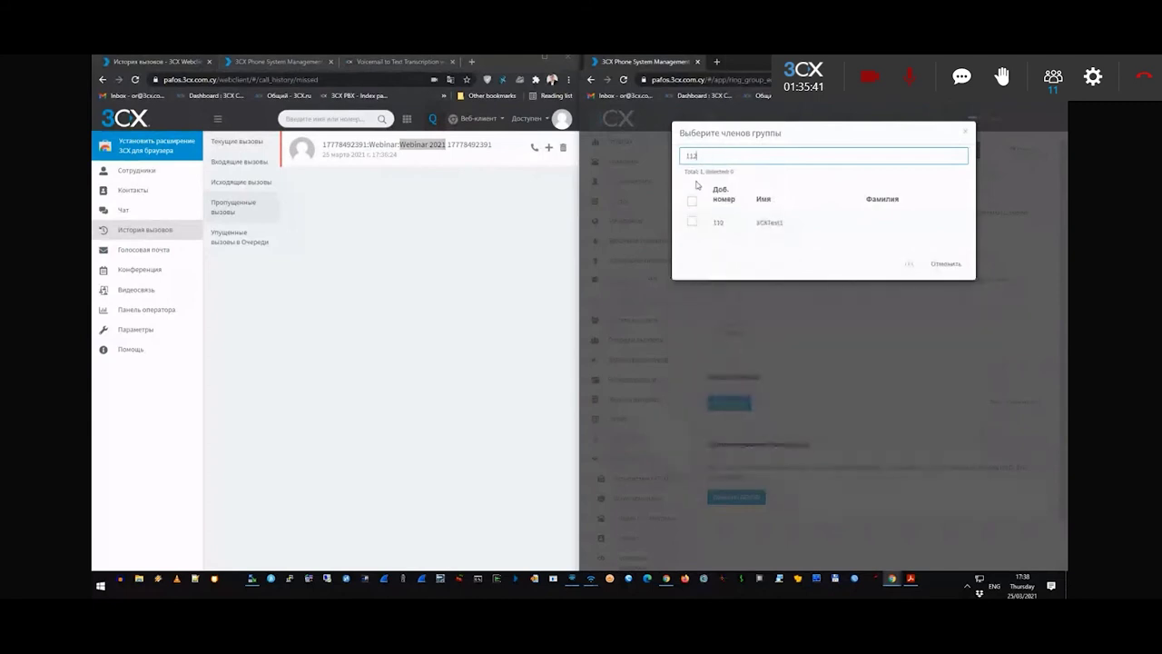
pyautogui.click(692, 221)
pyautogui.click(909, 263)
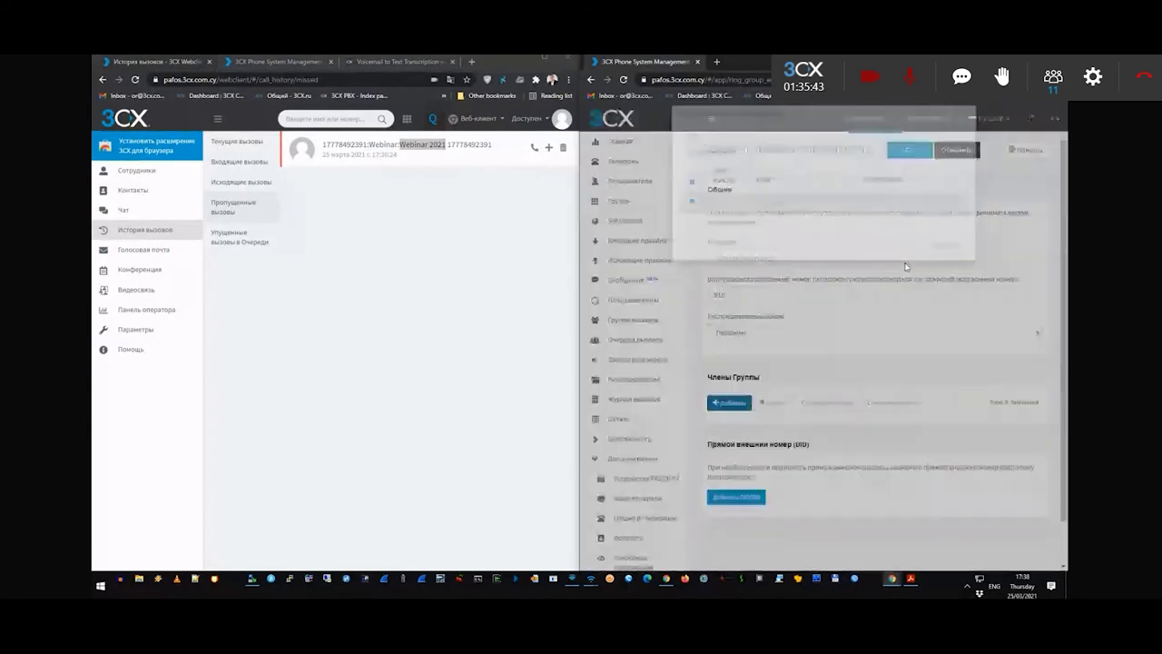
pyautogui.click(905, 151)
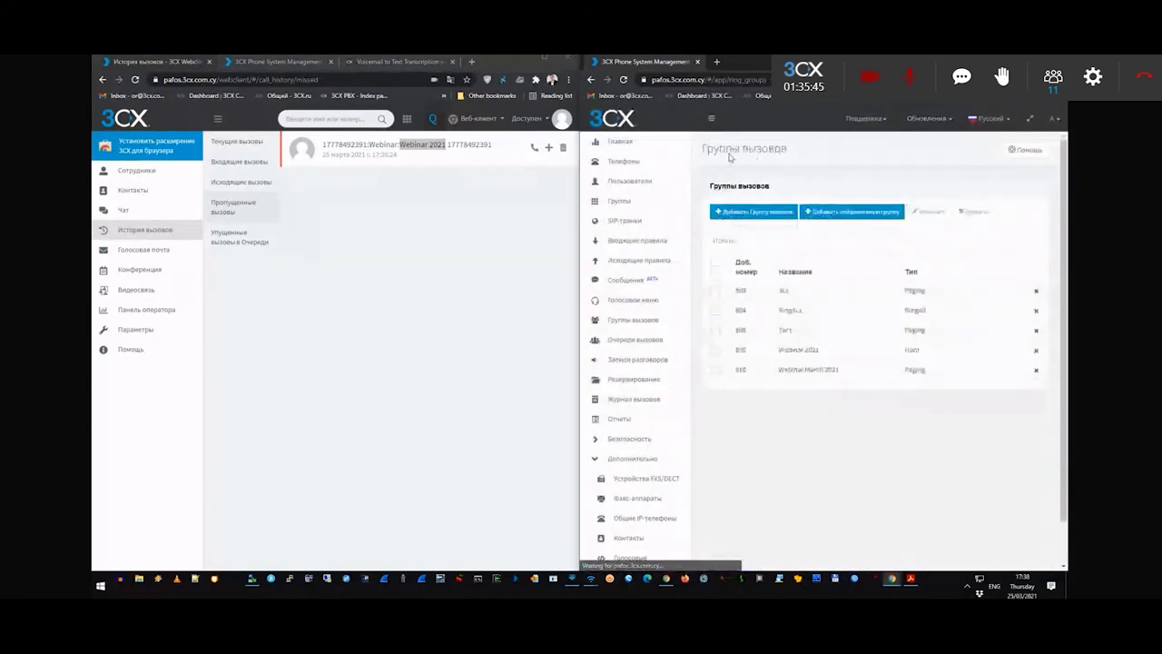
# - Route the Webinar inbound rule's working-hours calls to extension 810 Webinar March 2021 and save the rule
pyautogui.click(645, 241)
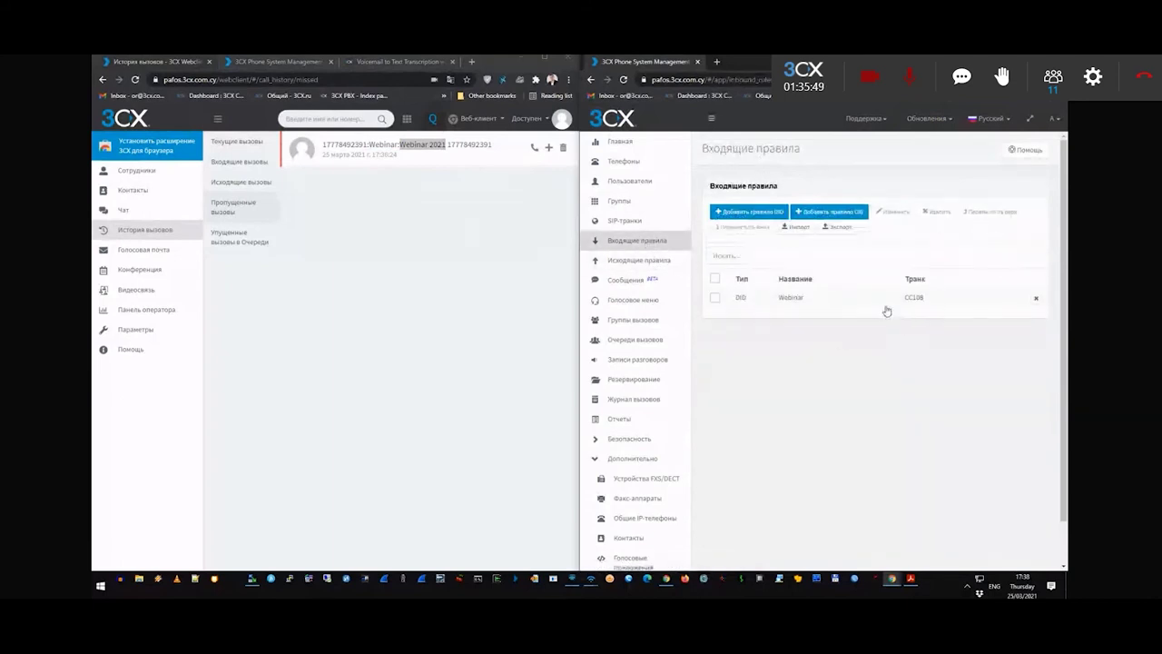
pyautogui.click(869, 298)
pyautogui.click(782, 376)
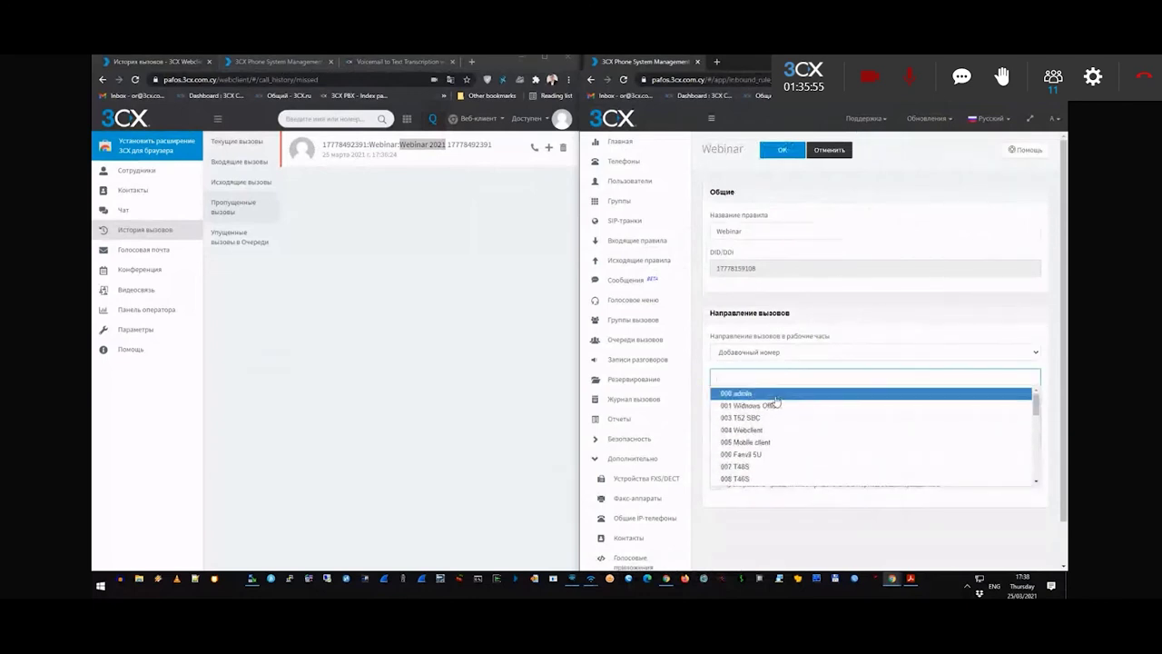
pyautogui.scroll(-5, 777, 400)
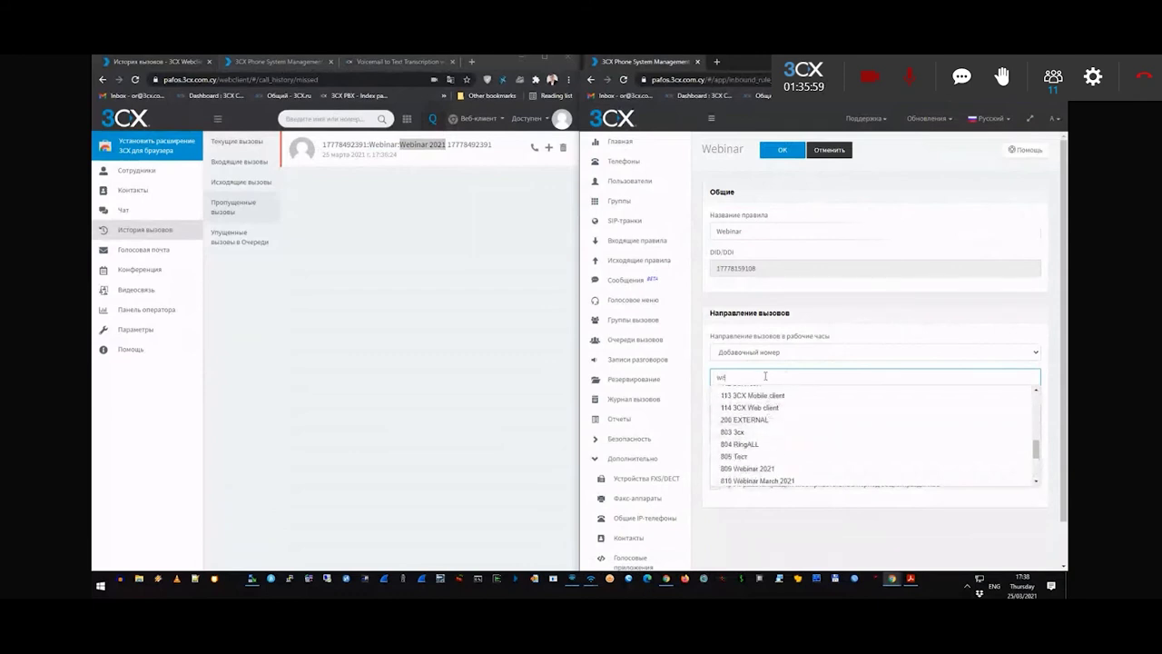
pyautogui.press('BackSpace')
pyautogui.press('BackSpace')
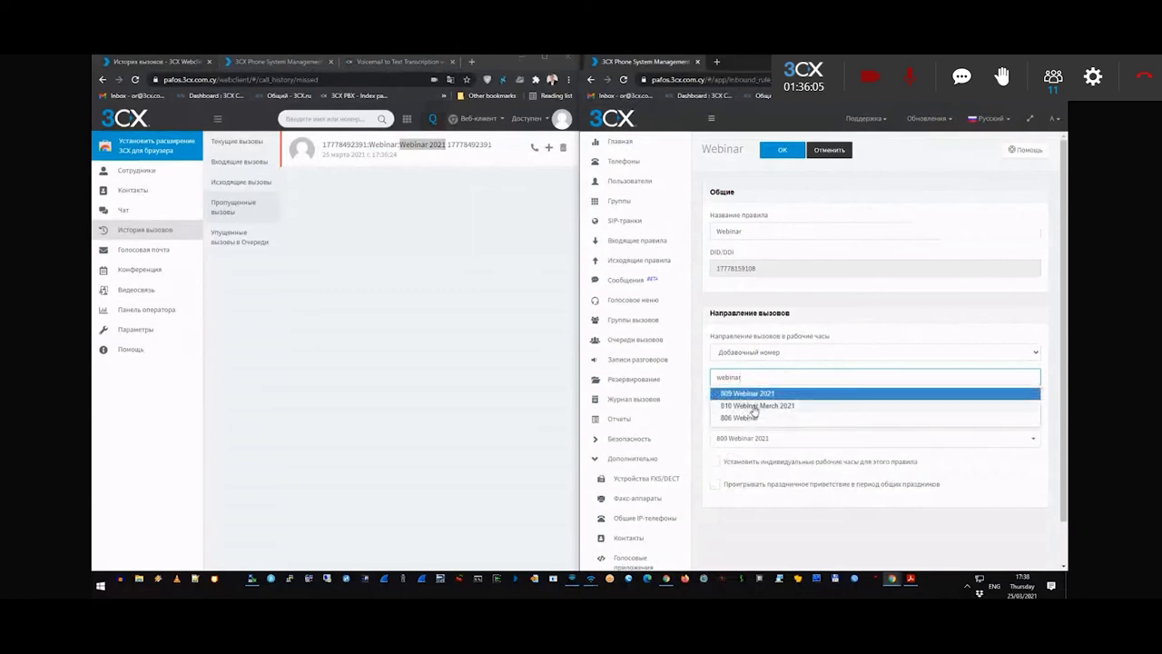
pyautogui.click(753, 408)
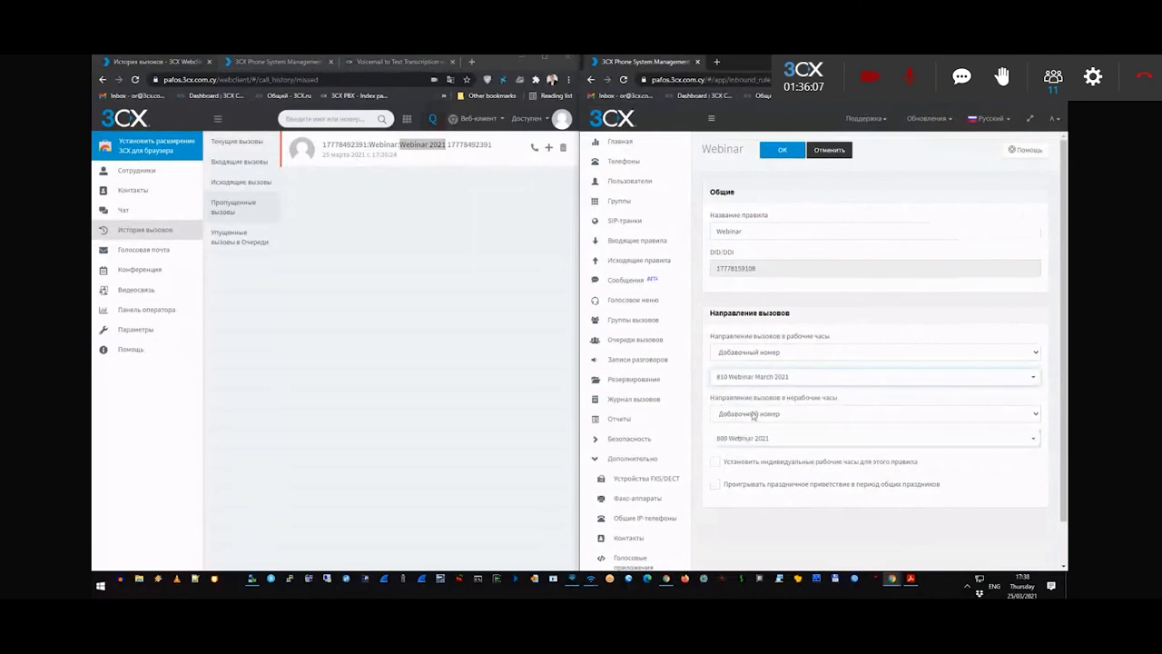
pyautogui.click(784, 151)
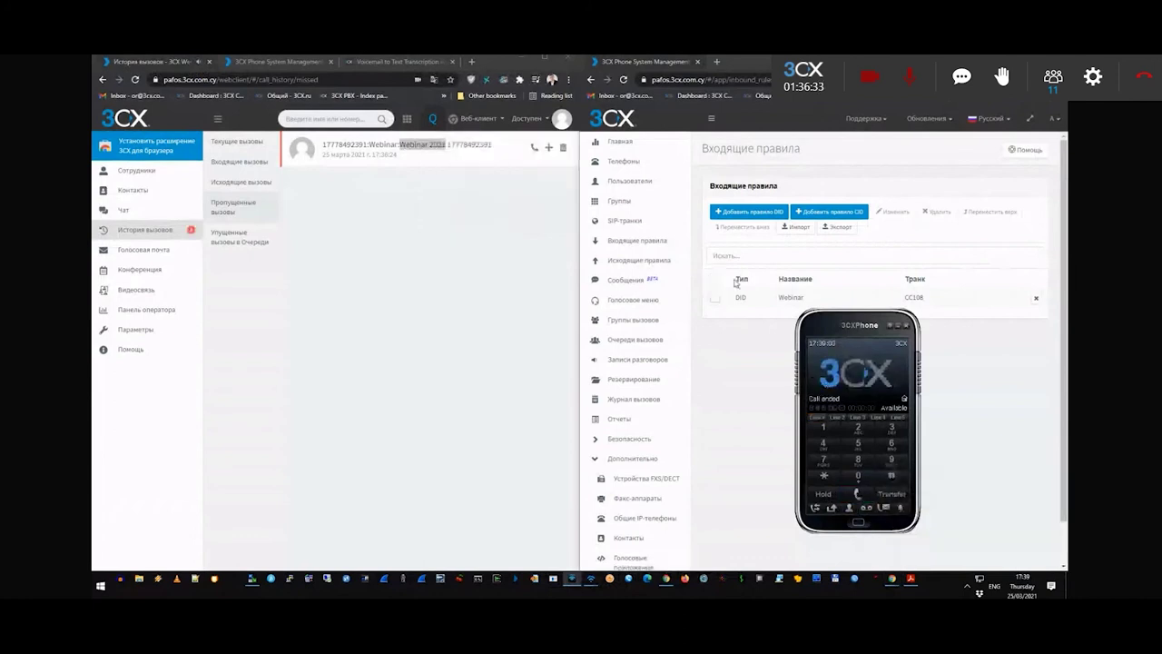
# - Set the Webinar inbound rule's non-working-hours destination to 810 Webinar March 2021 and save it
pyautogui.doubleClick(783, 298)
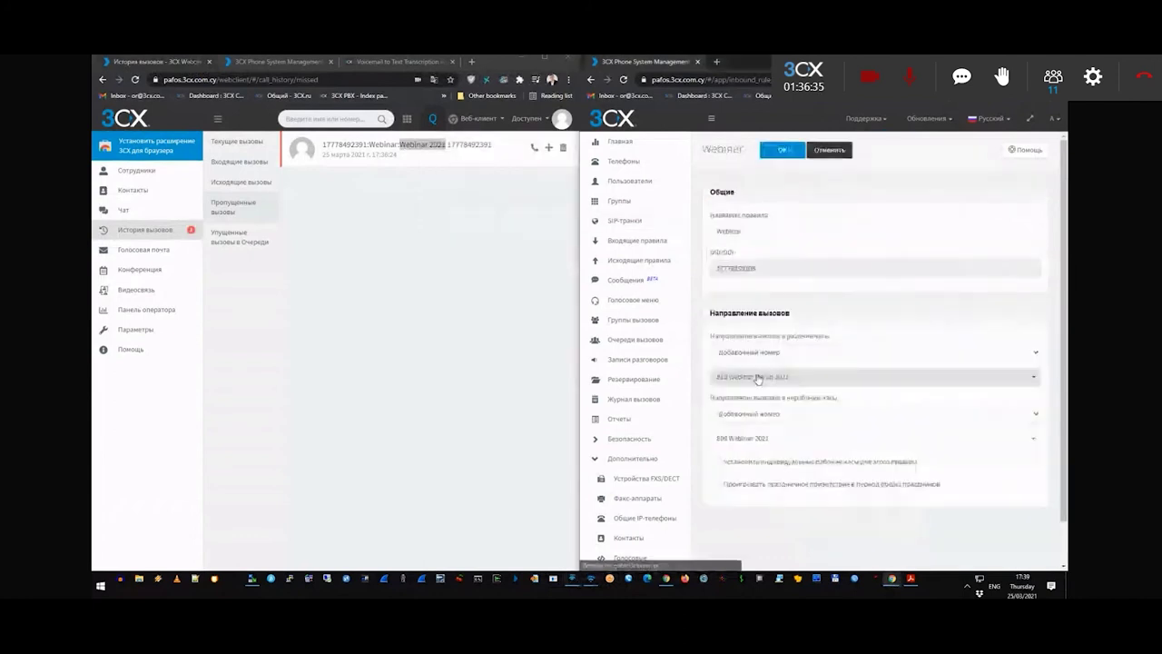
pyautogui.click(763, 438)
pyautogui.click(763, 438)
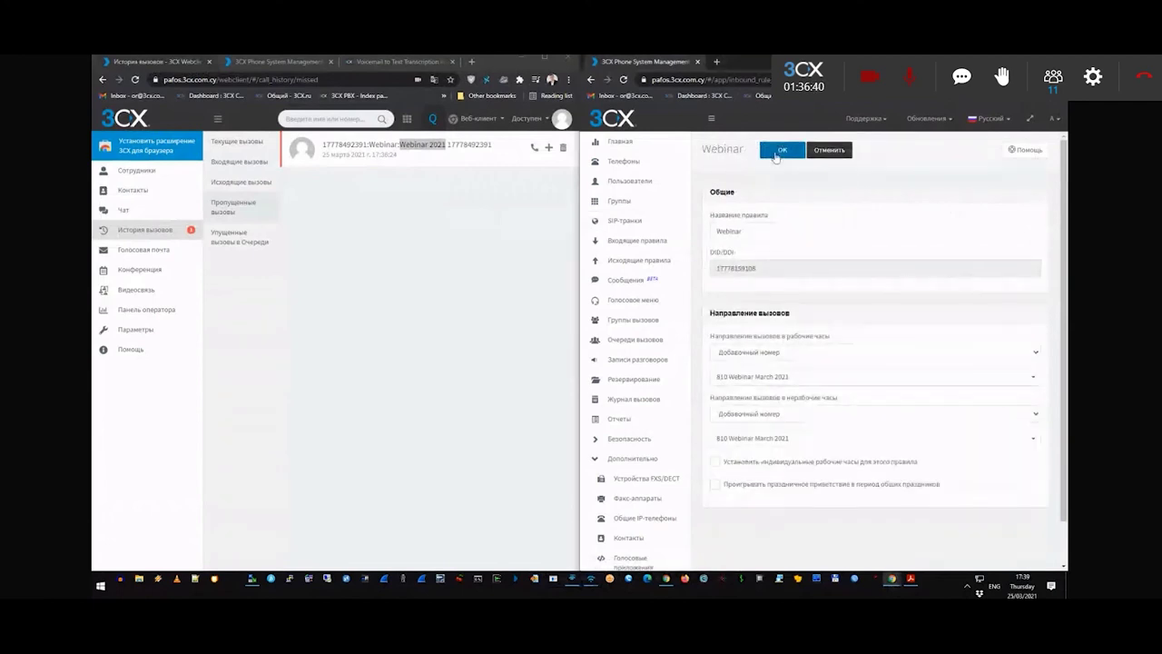
pyautogui.click(782, 150)
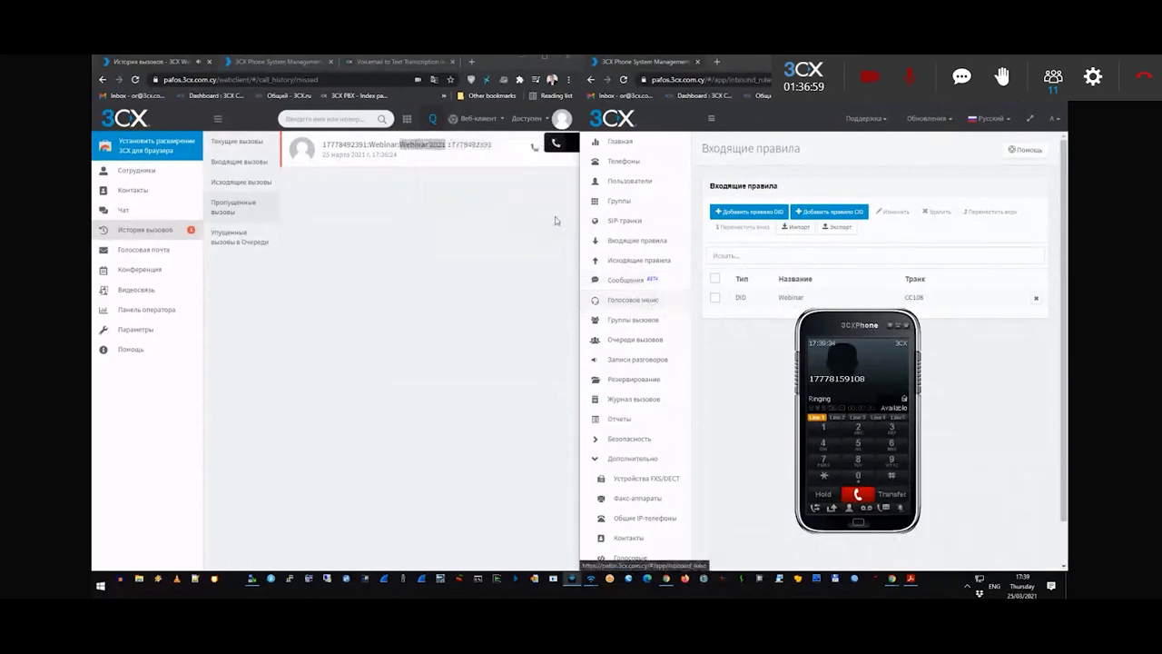
# - End the test call from 3CXPhone and compare the Webinar March 2021 group's member with the web client's signed-in extension
pyautogui.click(858, 495)
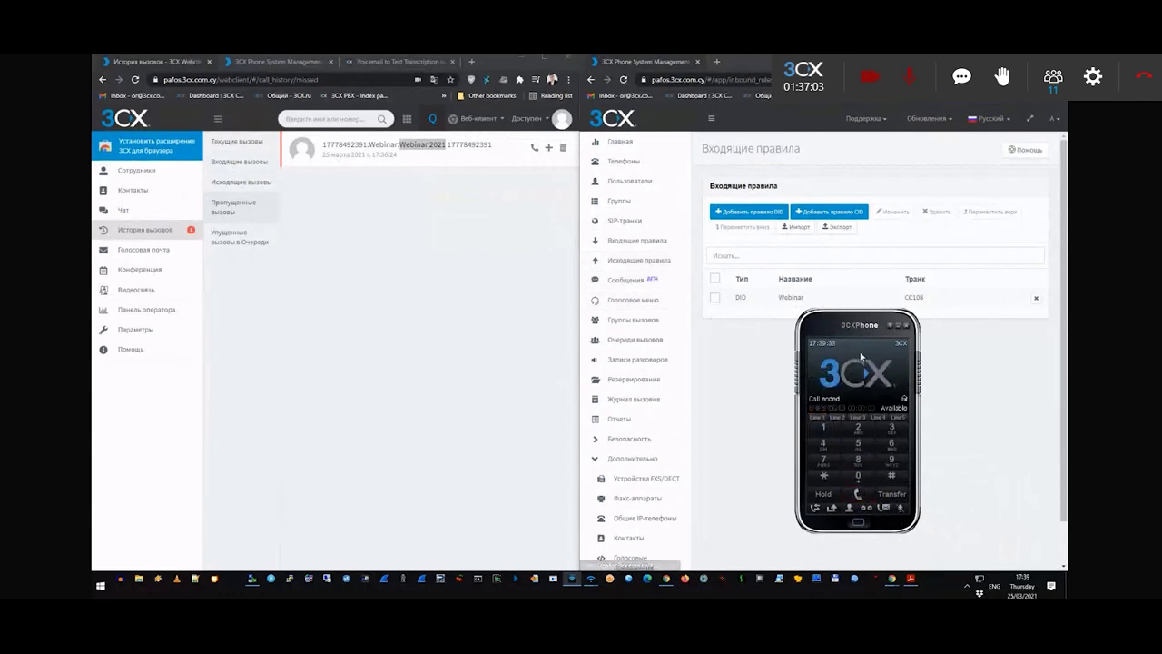
pyautogui.moveTo(874, 331); pyautogui.dragTo(933, 353)
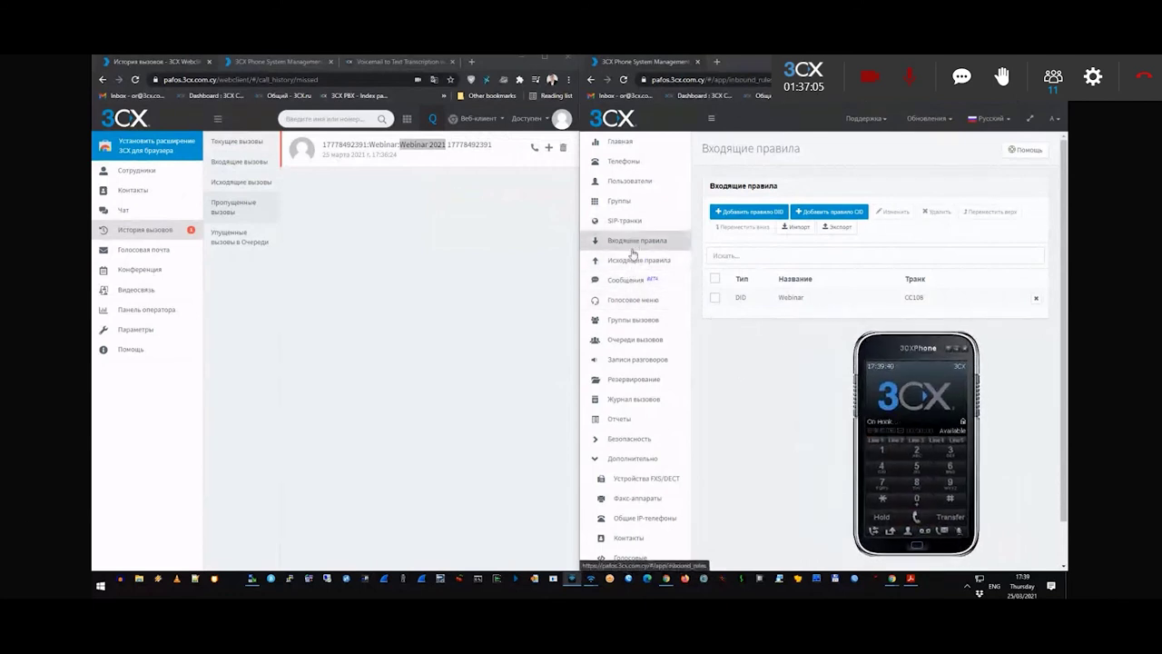
pyautogui.click(633, 318)
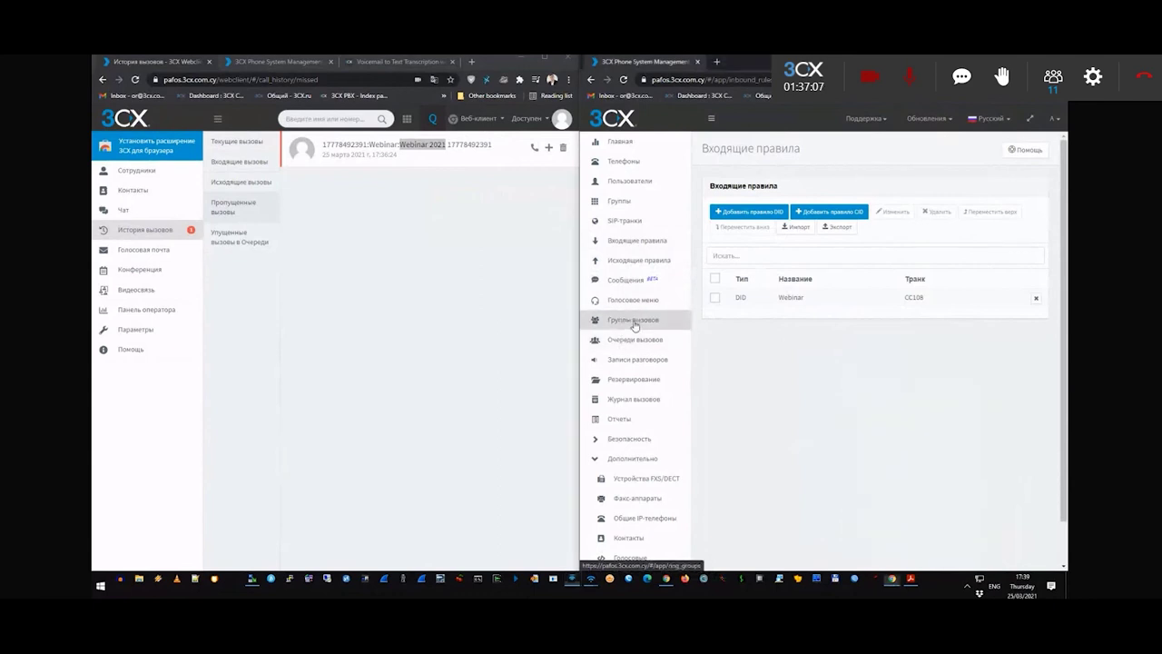
pyautogui.doubleClick(802, 369)
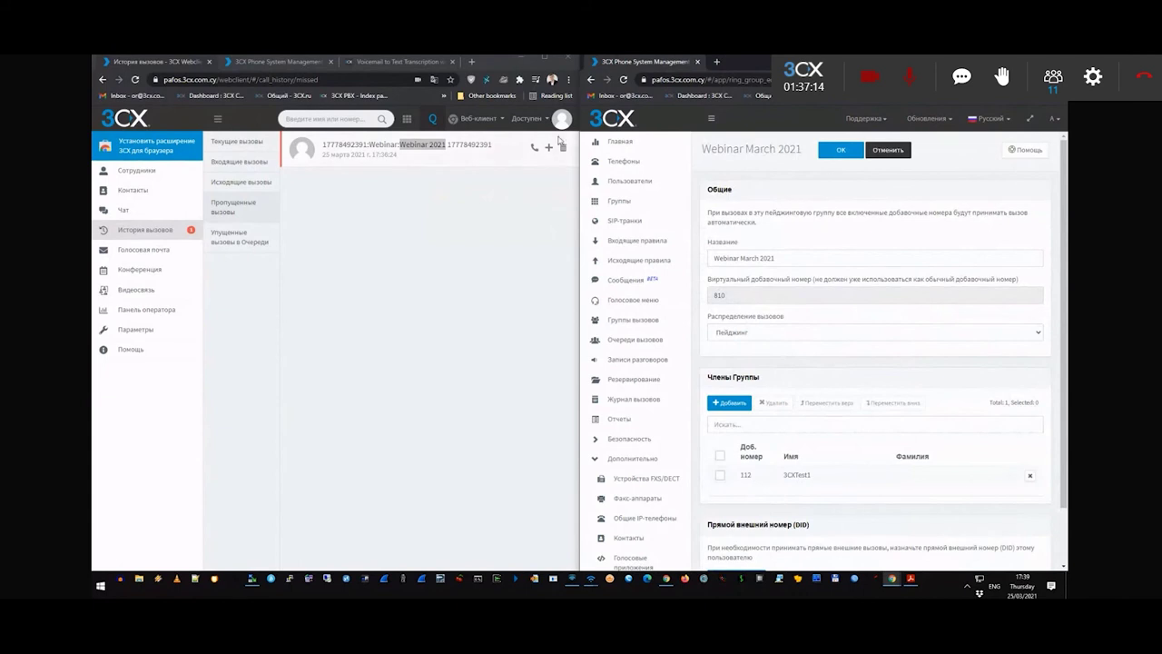
pyautogui.click(561, 118)
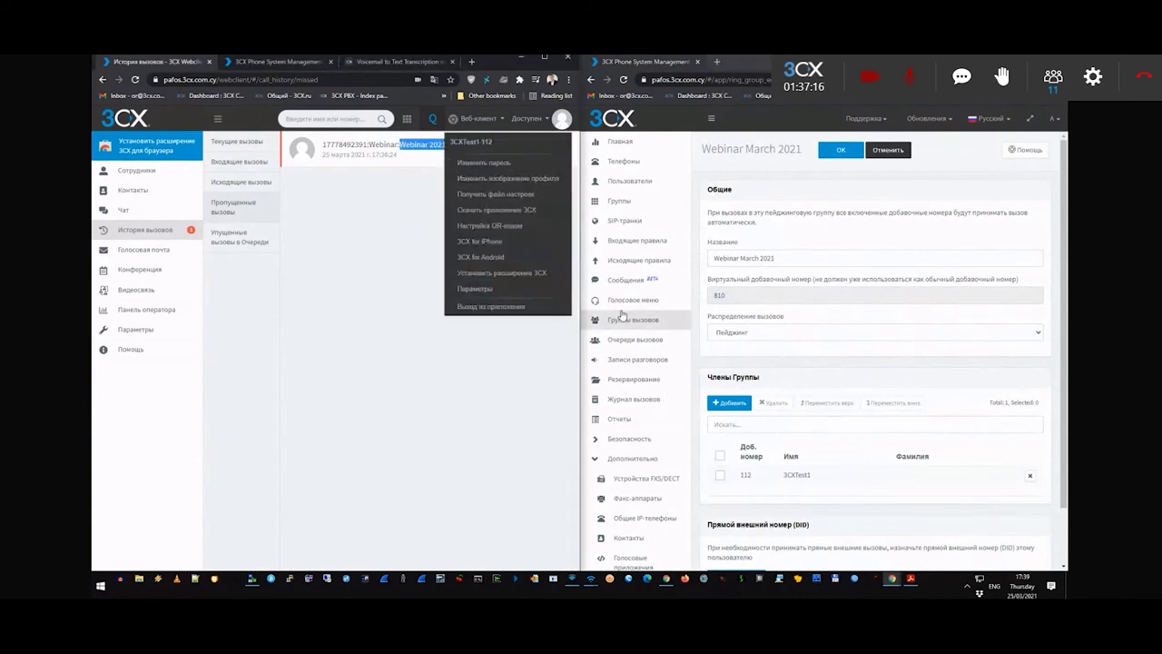
# - Look up the paging dial code (Пейджинг) among the system's dial codes
pyautogui.scroll(-2, 636, 319)
pyautogui.click(625, 522)
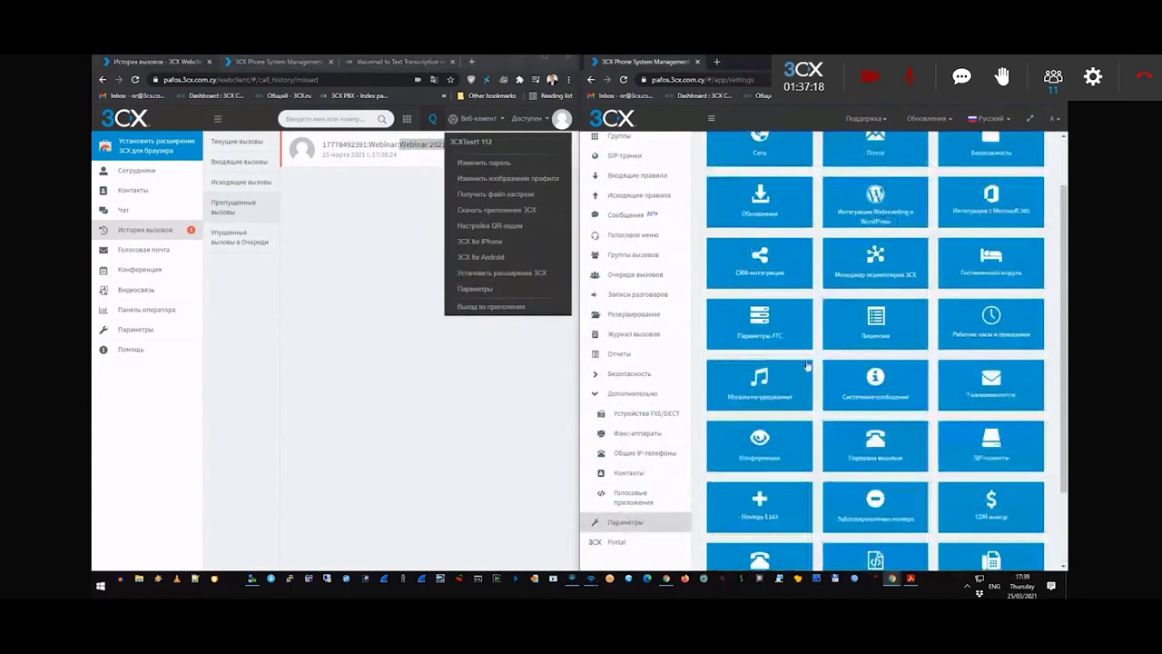
pyautogui.scroll(-2, 763, 472)
pyautogui.click(772, 484)
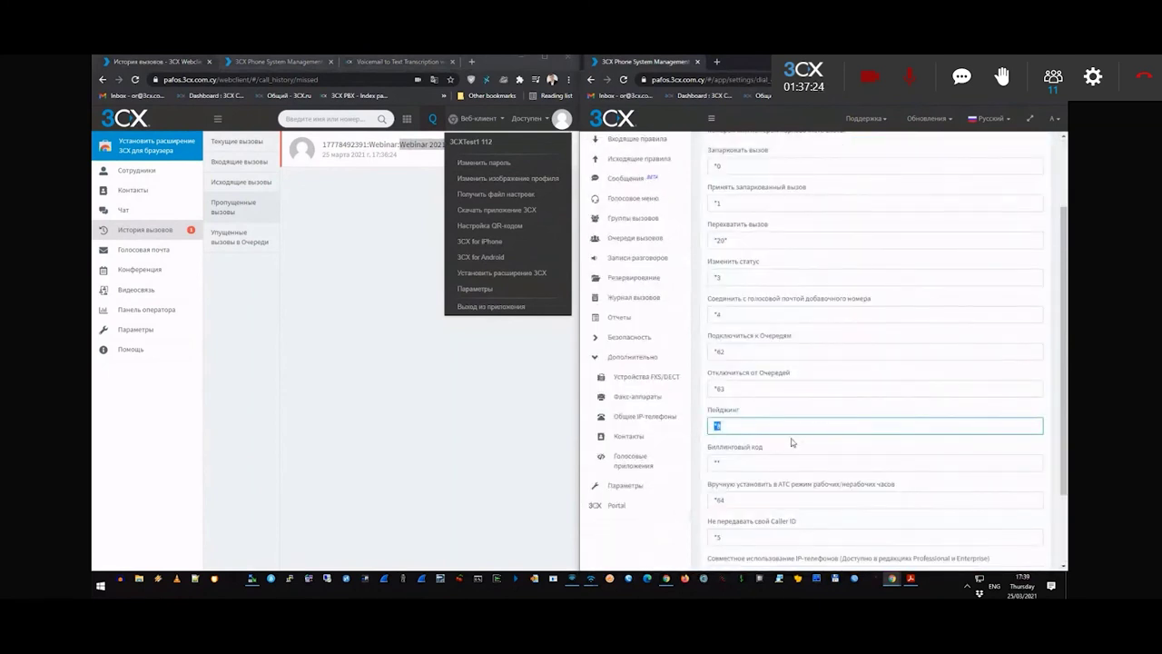
# - View the general PBX parameters (Основные параметры) and close the web client's profile menu
pyautogui.click(637, 484)
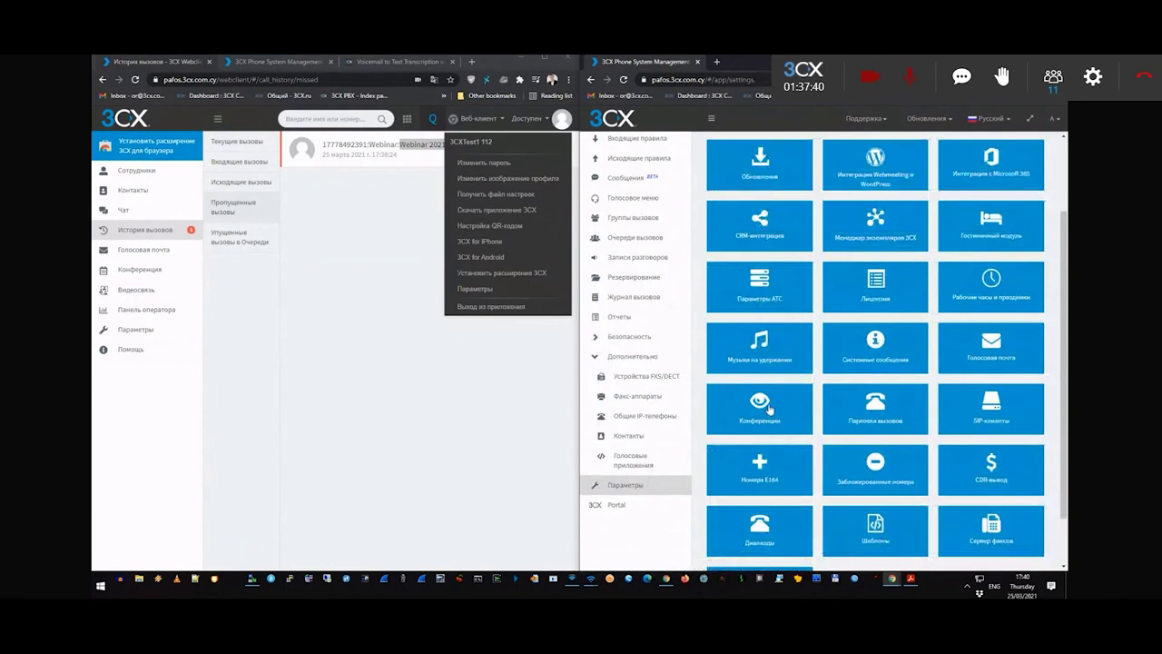
pyautogui.click(756, 300)
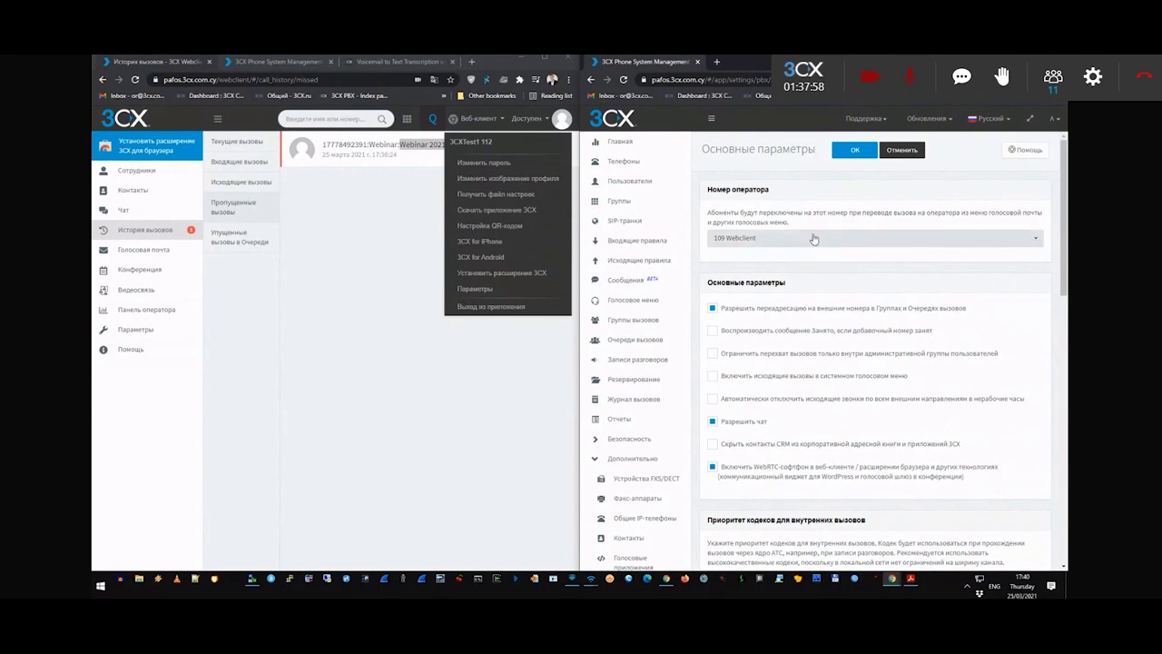
pyautogui.click(357, 223)
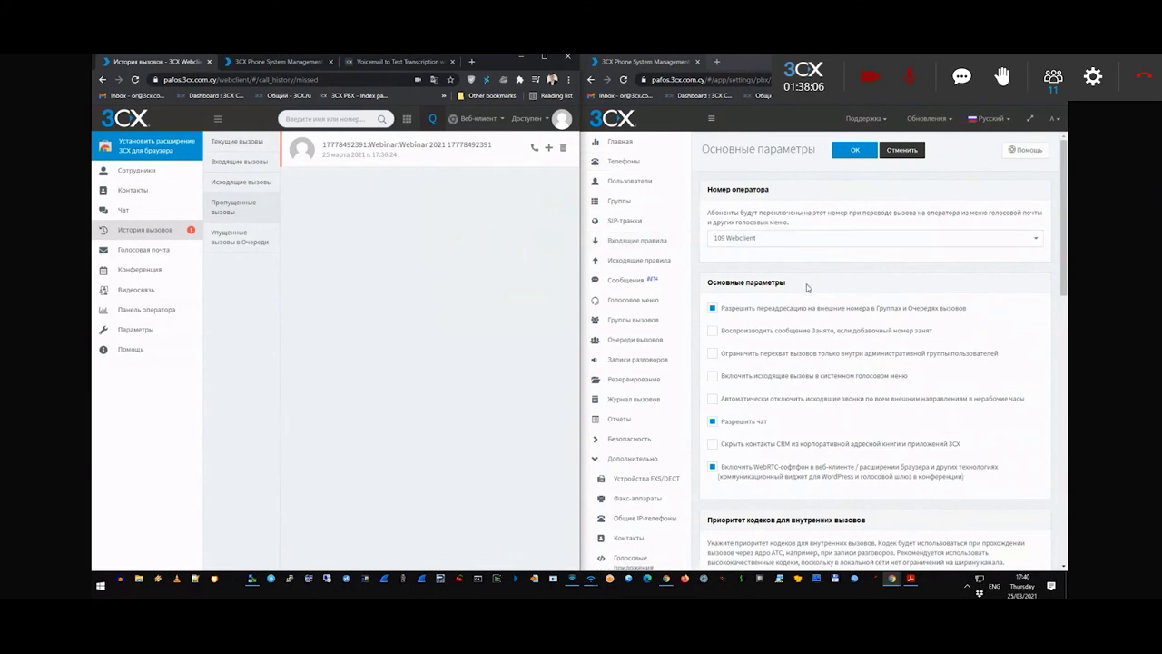
# - Start a new paging group named 3cx Webianar with the Пейджинг через многоадресную передачу call distribution
pyautogui.click(640, 262)
pyautogui.click(633, 323)
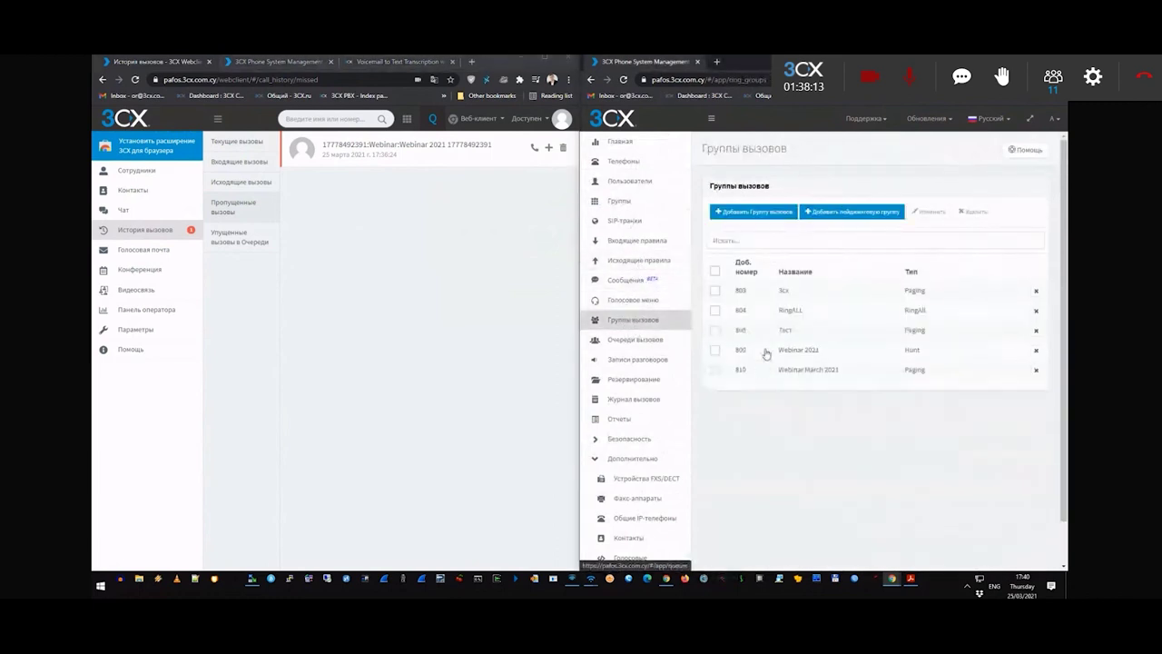
pyautogui.click(819, 224)
pyautogui.click(738, 332)
pyautogui.click(738, 357)
pyautogui.click(735, 257)
pyautogui.write('3cx Webianar')
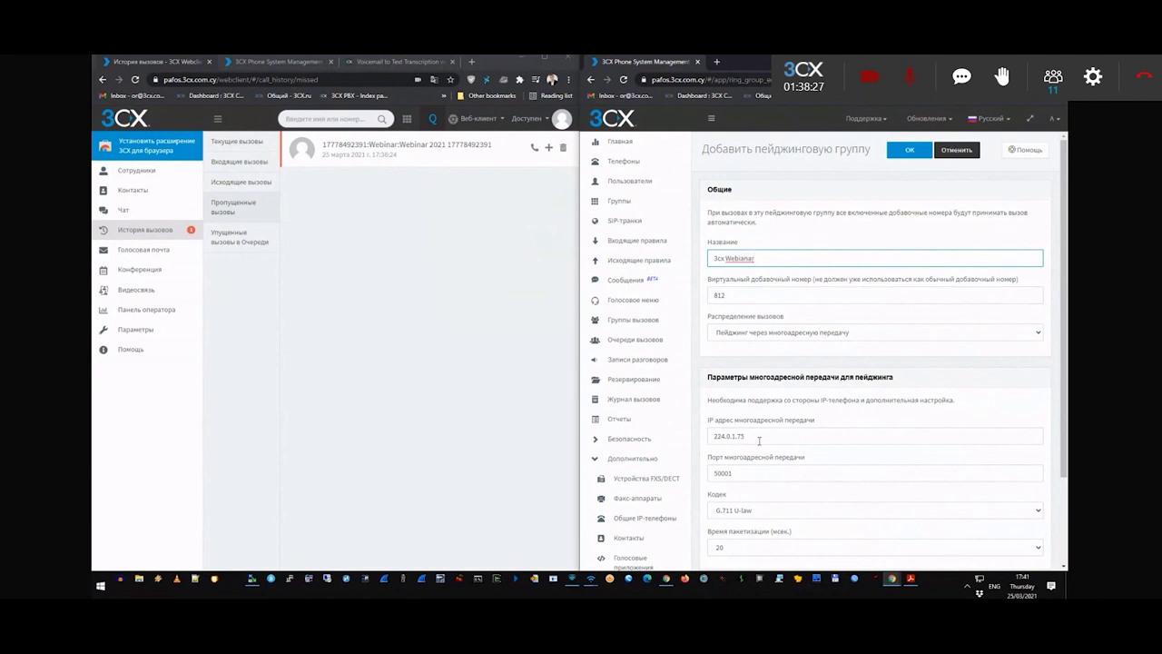
# - Check the multicast IP address, port and remaining options of the 3cx Webianar paging group, and save the group
pyautogui.doubleClick(759, 436)
pyautogui.doubleClick(753, 472)
pyautogui.scroll(-1, 799, 458)
pyautogui.scroll(1, 816, 447)
pyautogui.click(912, 151)
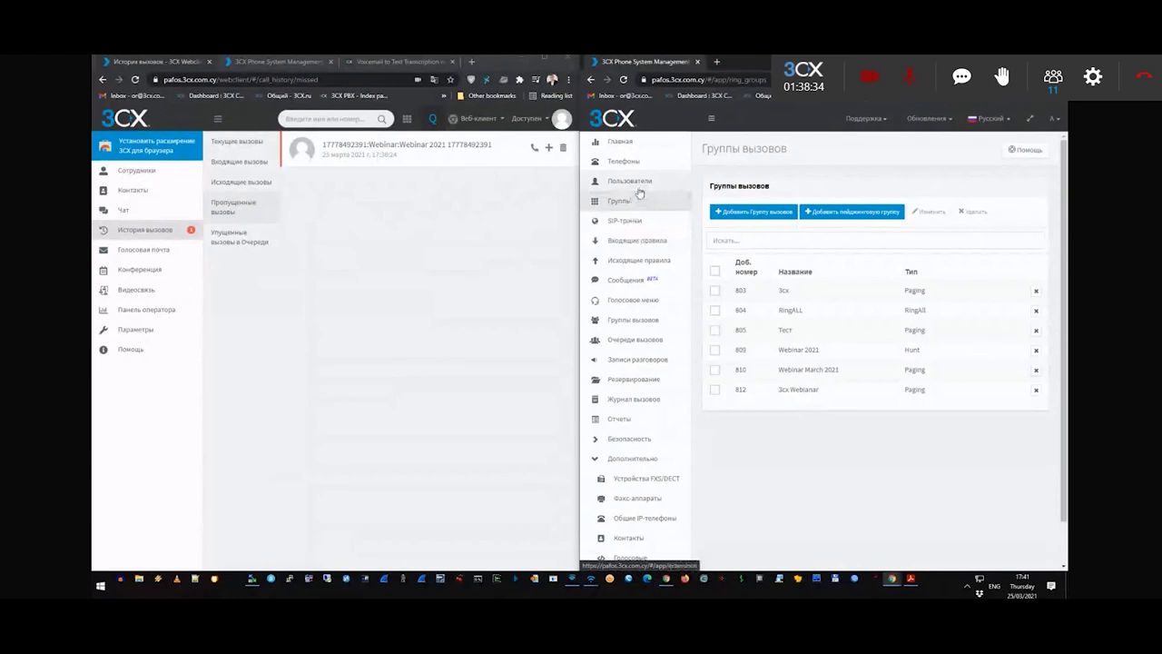
# - Widen the management console window over the user list and open extension 003 T52 SBC for editing
pyautogui.click(639, 185)
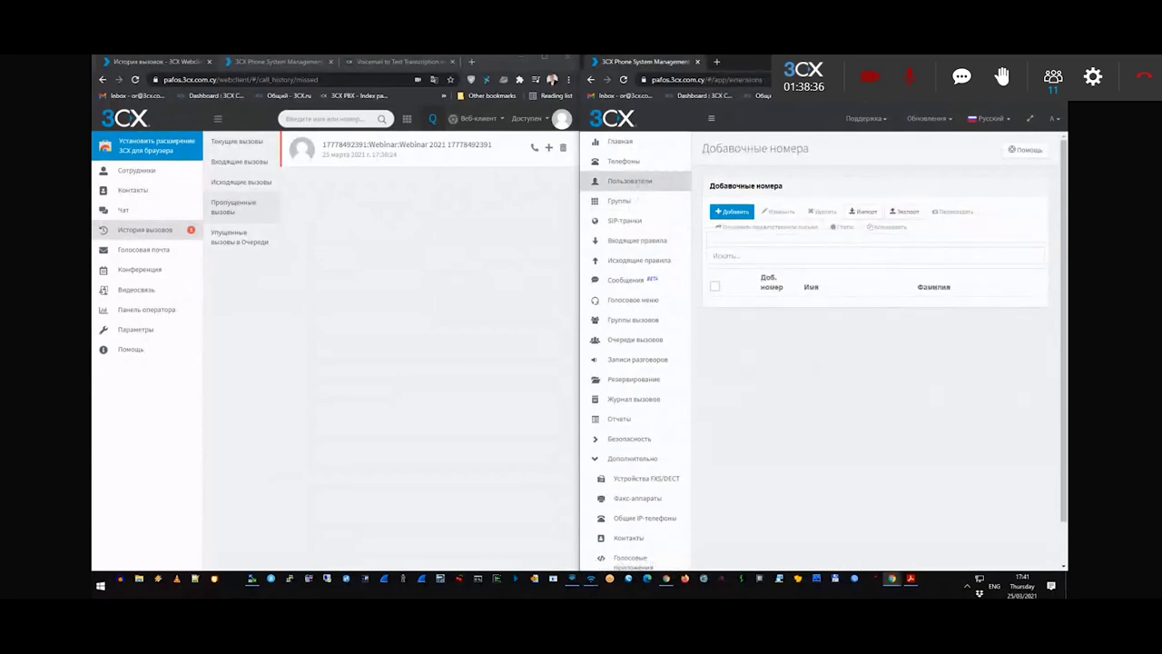
pyautogui.moveTo(563, 191); pyautogui.dragTo(493, 196)
pyautogui.click(552, 83)
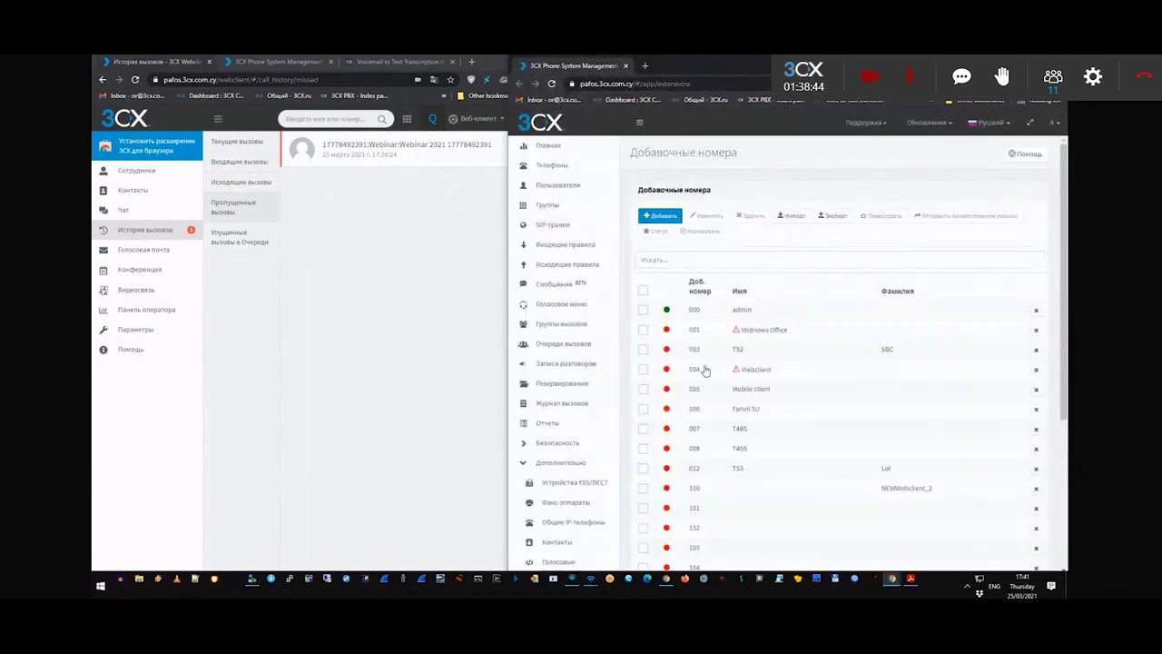
pyautogui.scroll(-3, 814, 384)
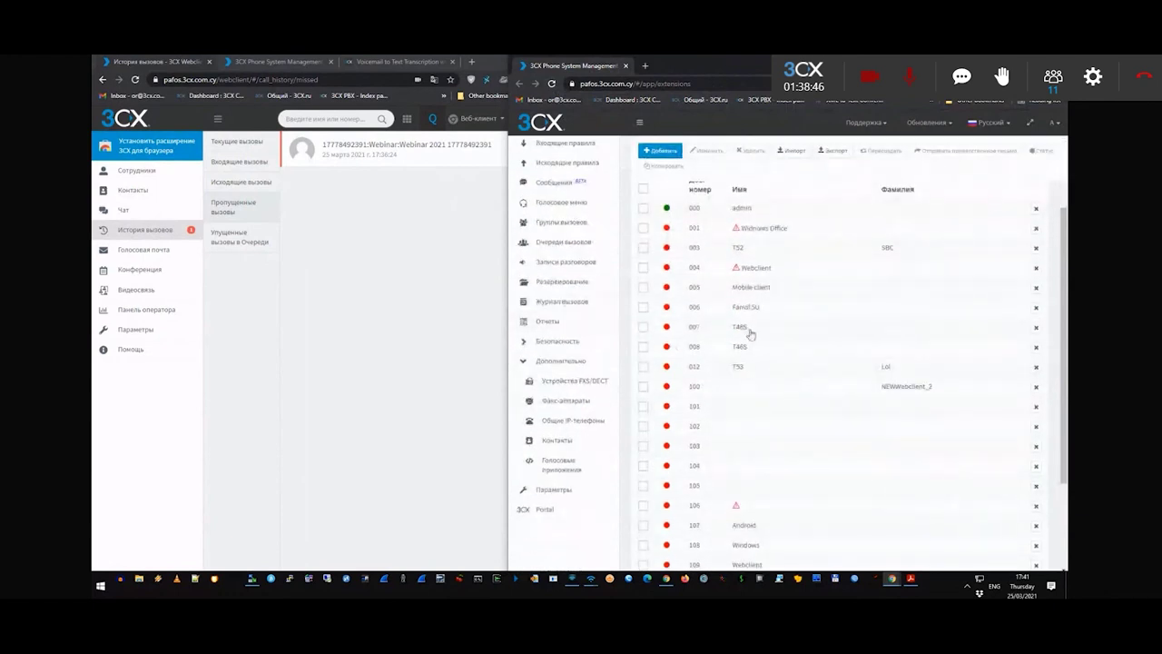
pyautogui.doubleClick(739, 255)
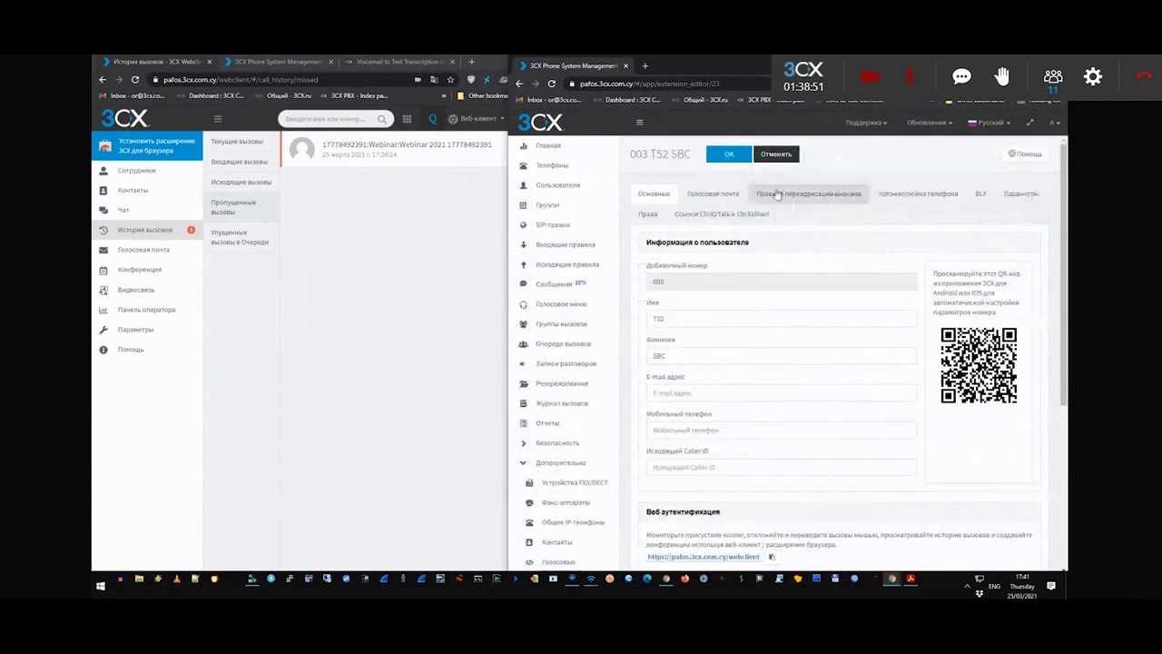
# - Change the IP phone provisioning method of extension 003 to the local network option
pyautogui.scroll(-8, 781, 358)
pyautogui.scroll(8, 808, 305)
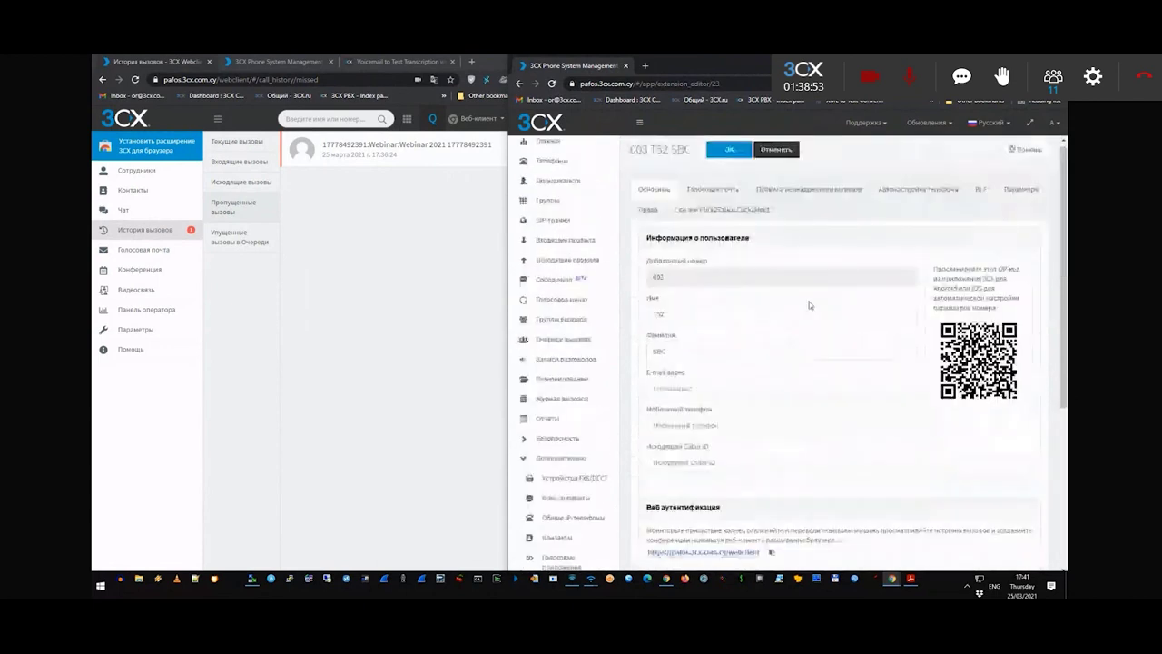
pyautogui.click(814, 195)
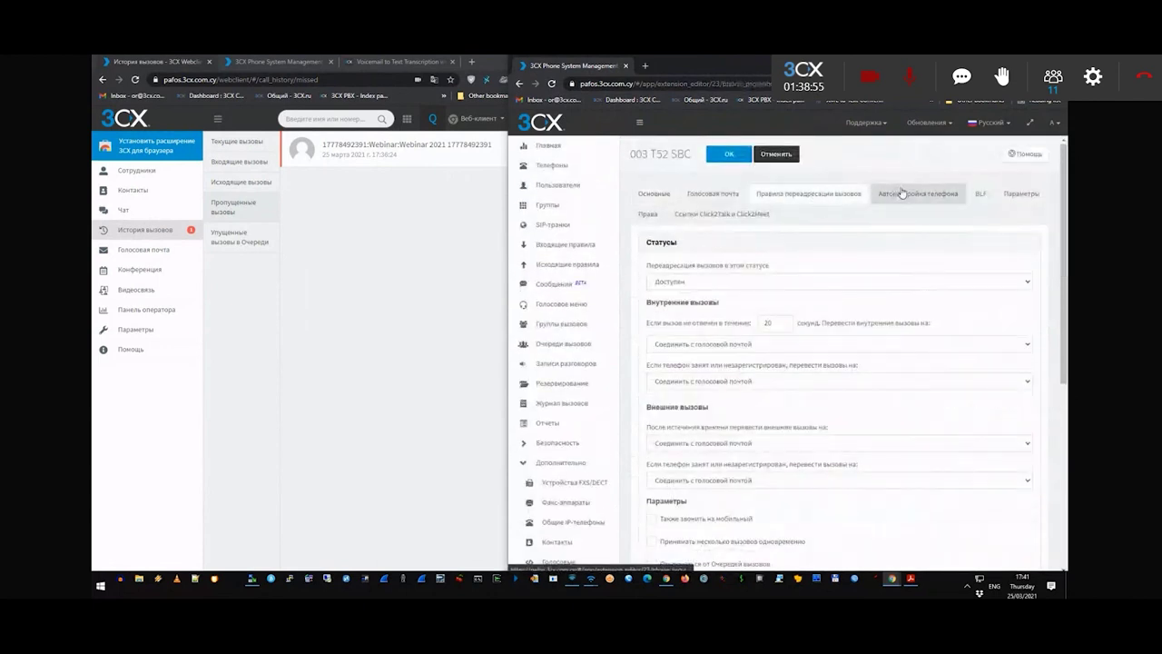
pyautogui.click(902, 193)
pyautogui.scroll(-3, 736, 360)
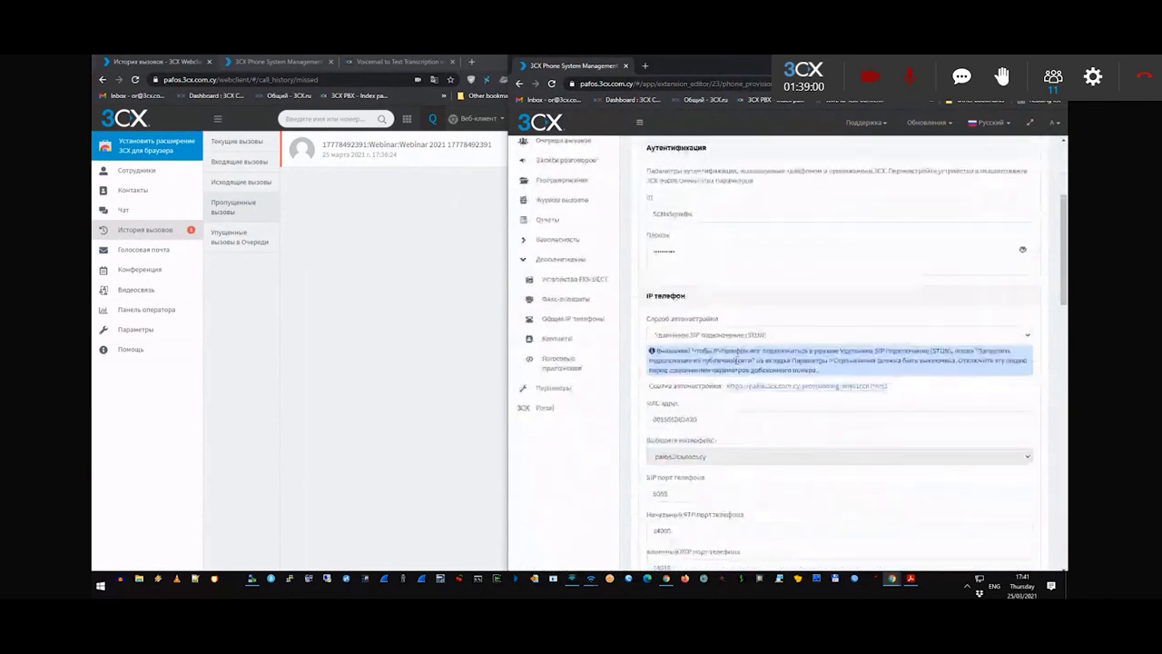
pyautogui.click(726, 335)
pyautogui.click(723, 345)
# - Locate the multicast option for paging groups among the phone's provisioning parameters
pyautogui.scroll(-3, 726, 381)
pyautogui.moveTo(657, 262); pyautogui.dragTo(673, 264)
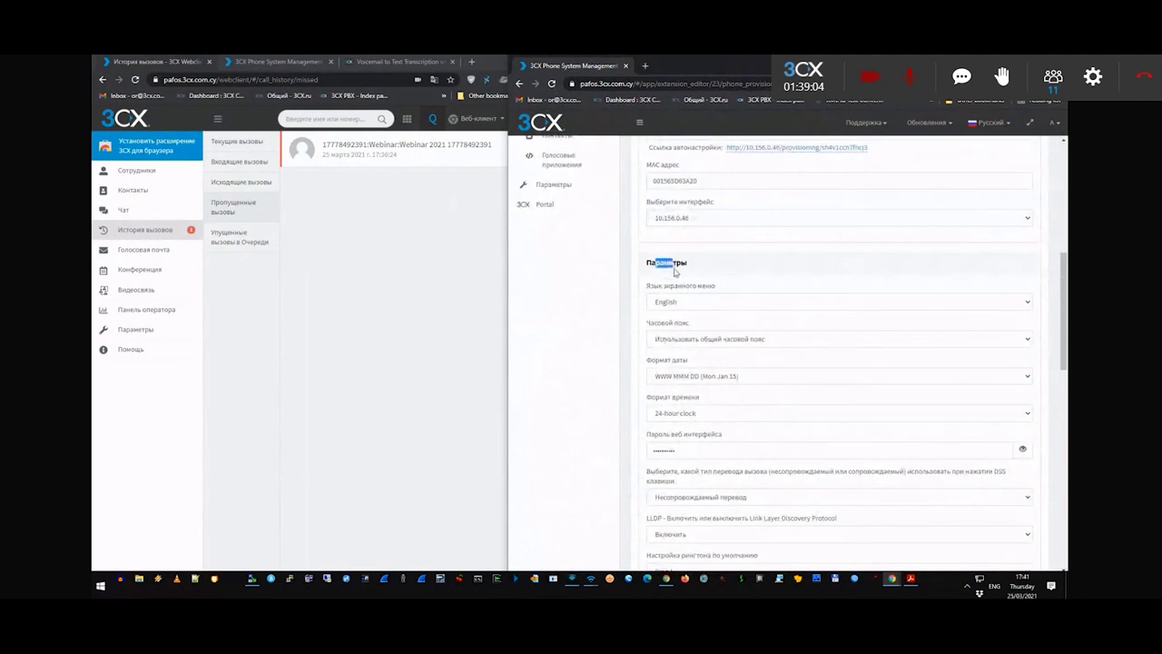
pyautogui.scroll(-3, 700, 339)
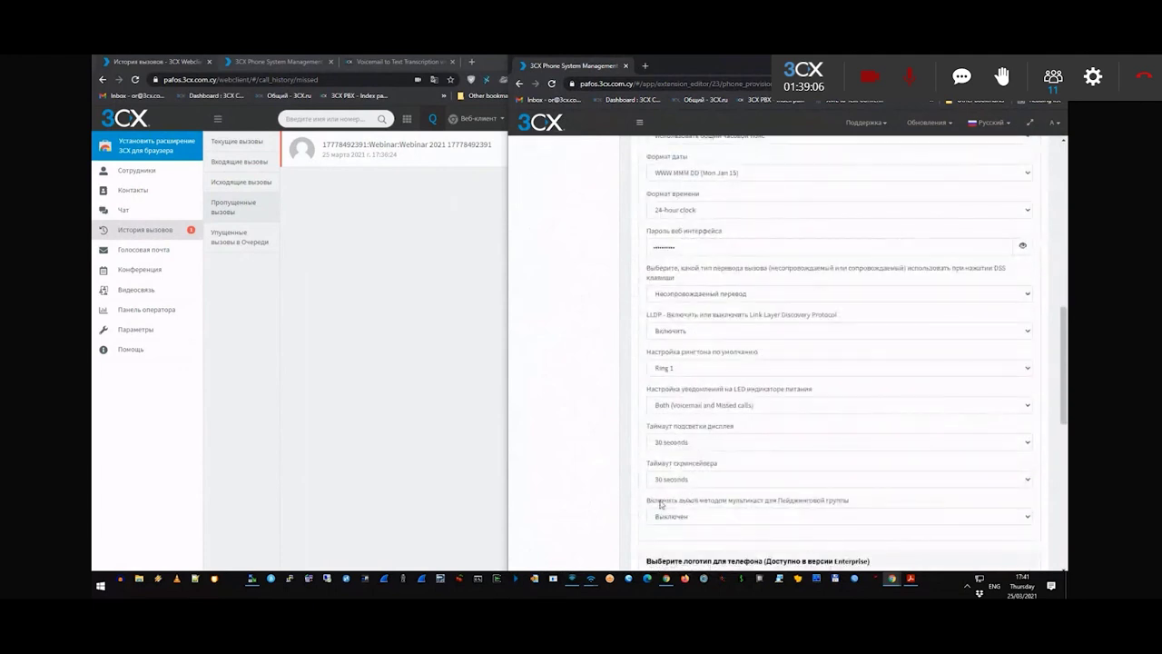
# - Set the phone's multicast option for paging groups to 812 3cx Webianar and return to the extension list
pyautogui.moveTo(647, 502); pyautogui.dragTo(856, 502)
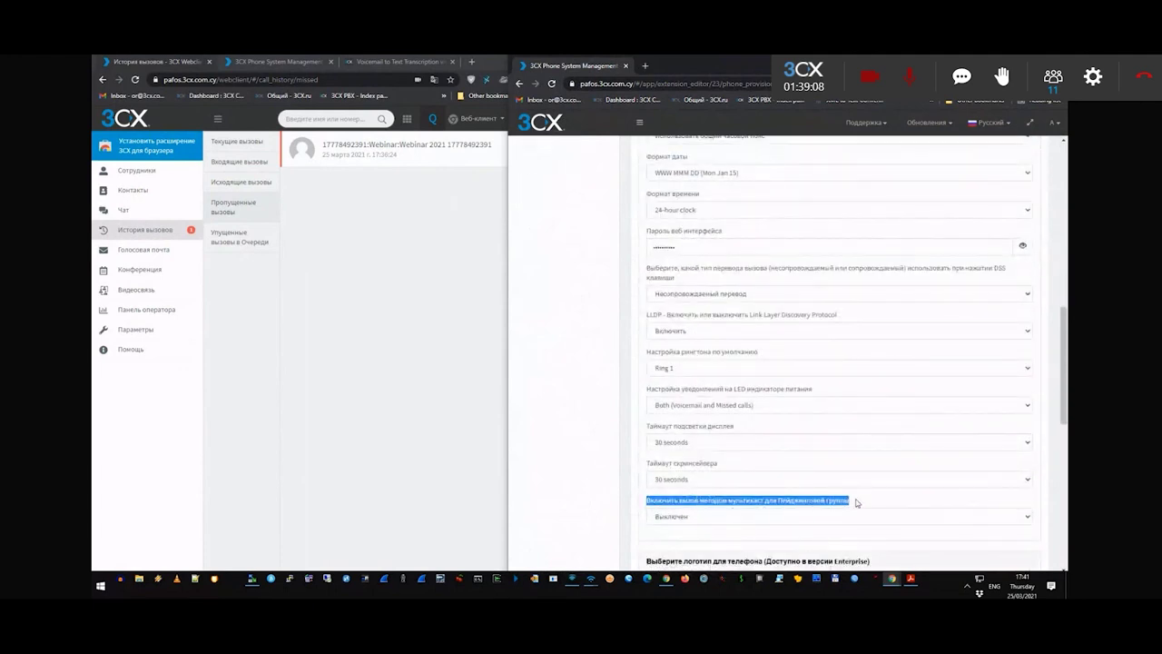
pyautogui.click(666, 515)
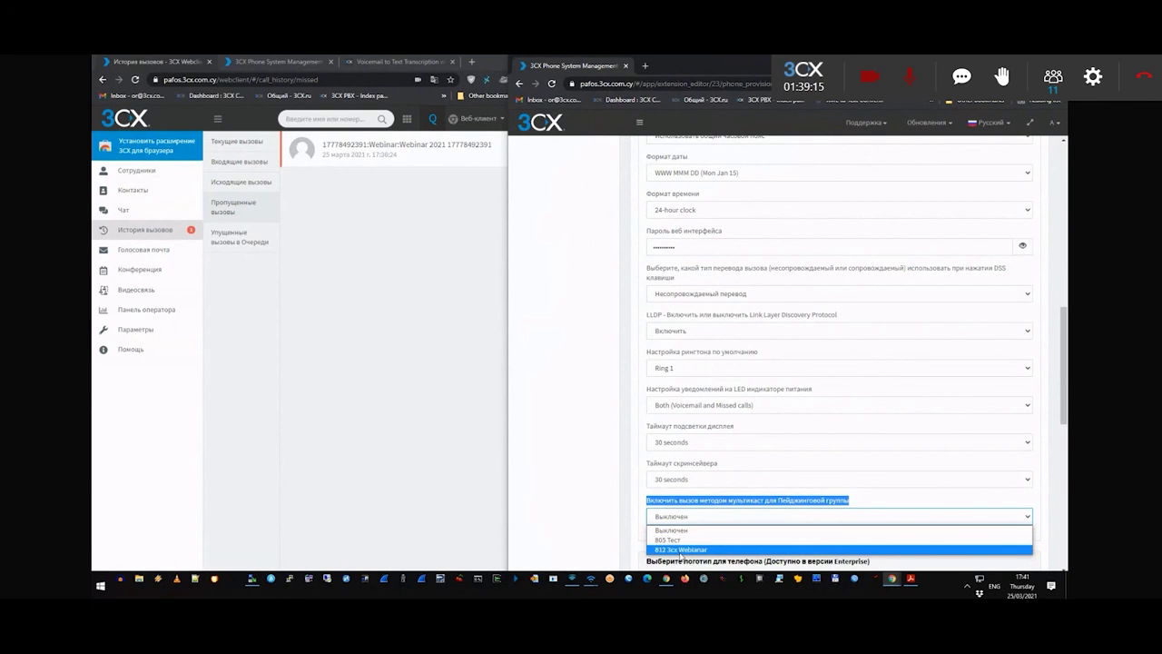
pyautogui.click(679, 550)
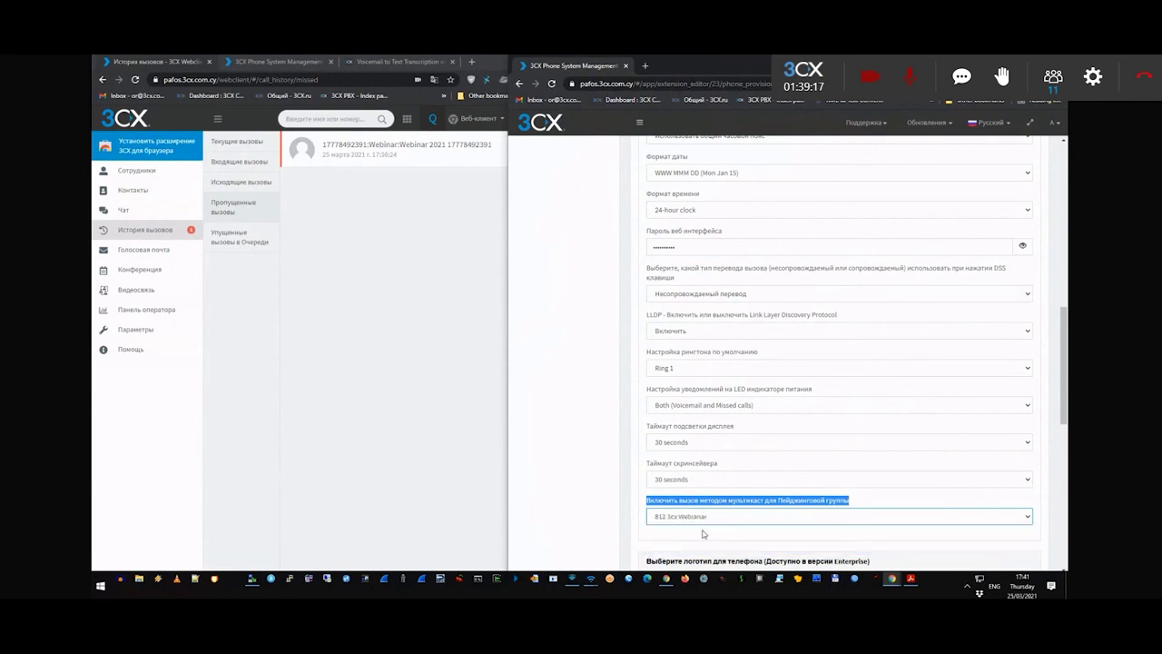
pyautogui.scroll(15, 726, 273)
pyautogui.click(729, 149)
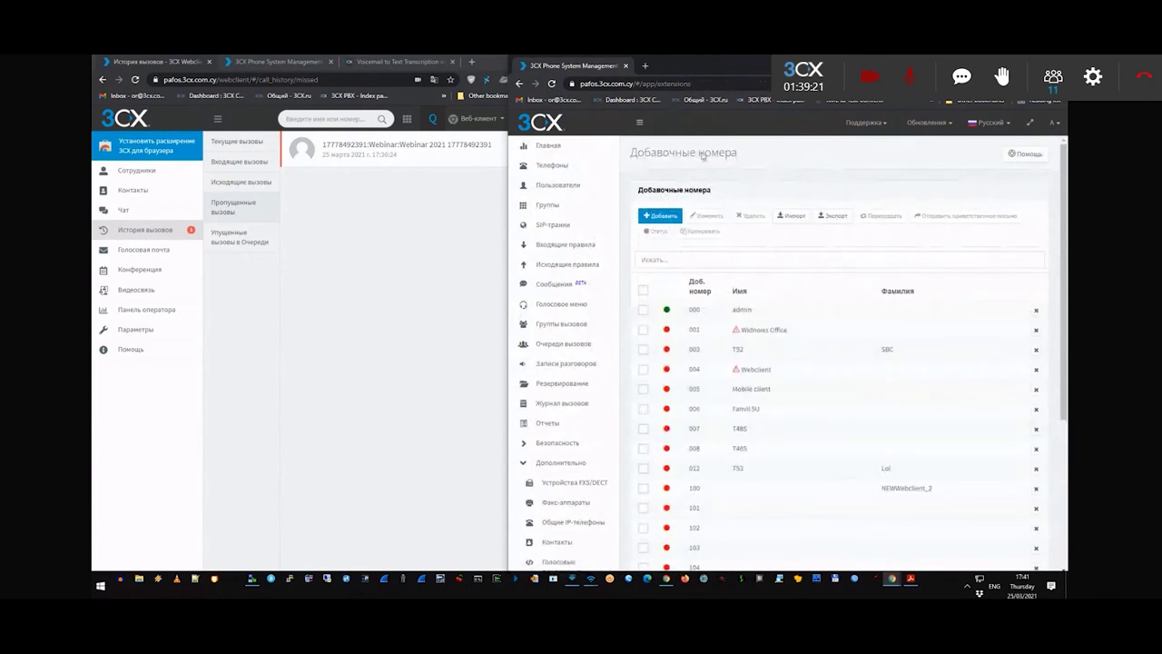
# - Select extension 005 Mobile client and look through the extension list
pyautogui.click(642, 390)
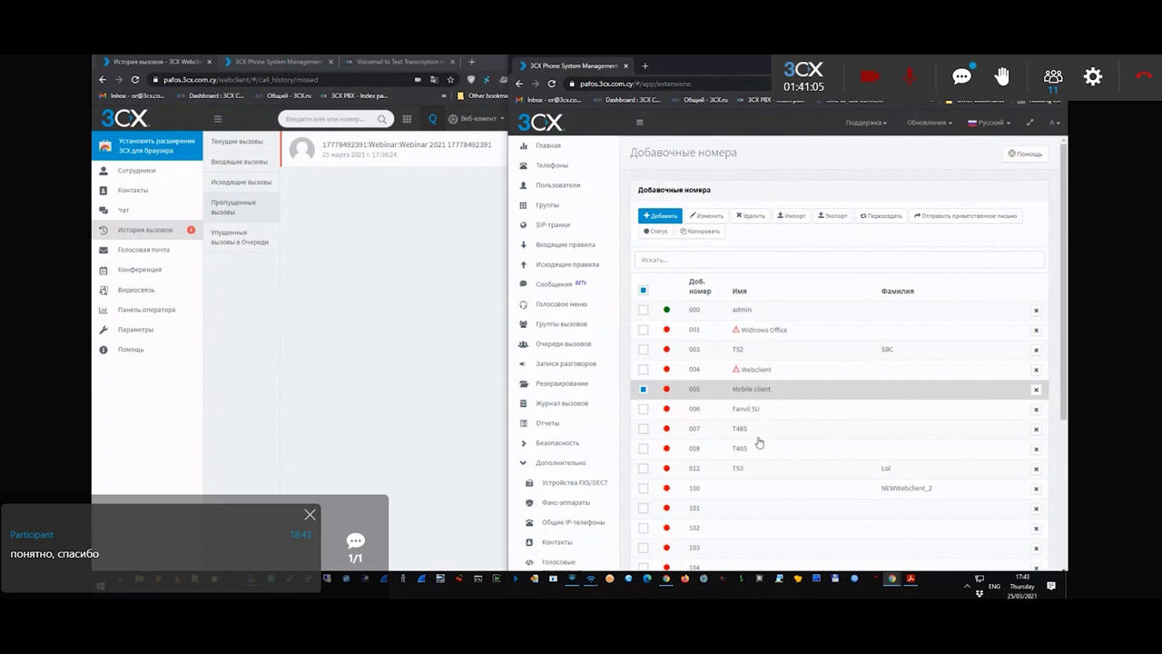
pyautogui.scroll(-3, 757, 441)
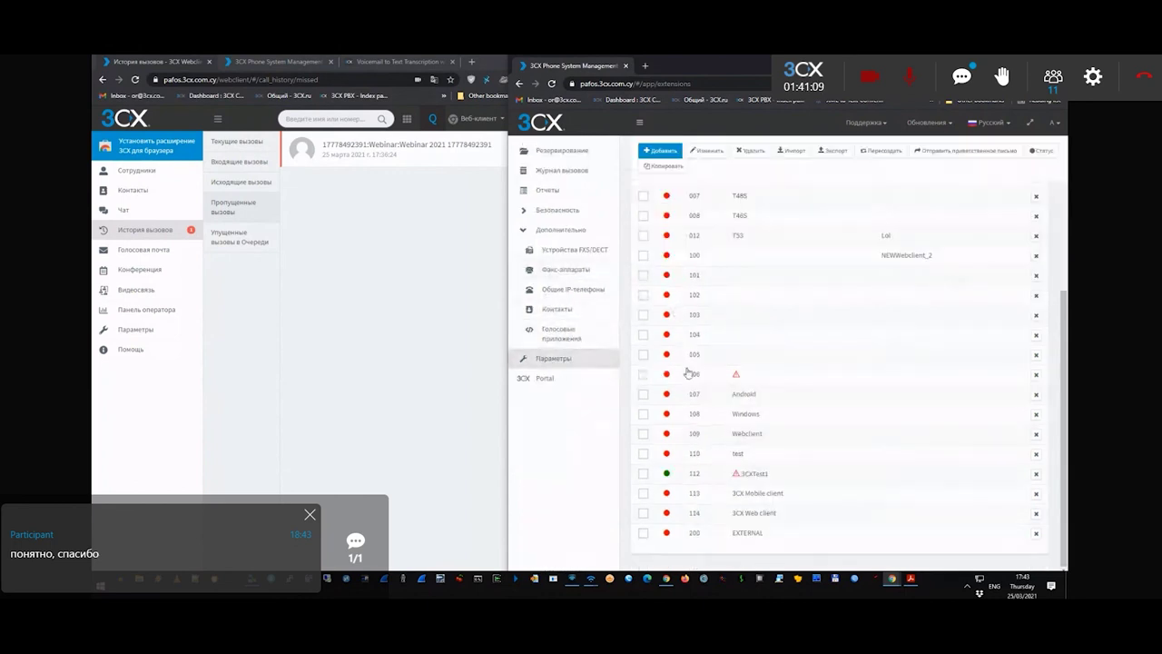
pyautogui.scroll(3, 687, 373)
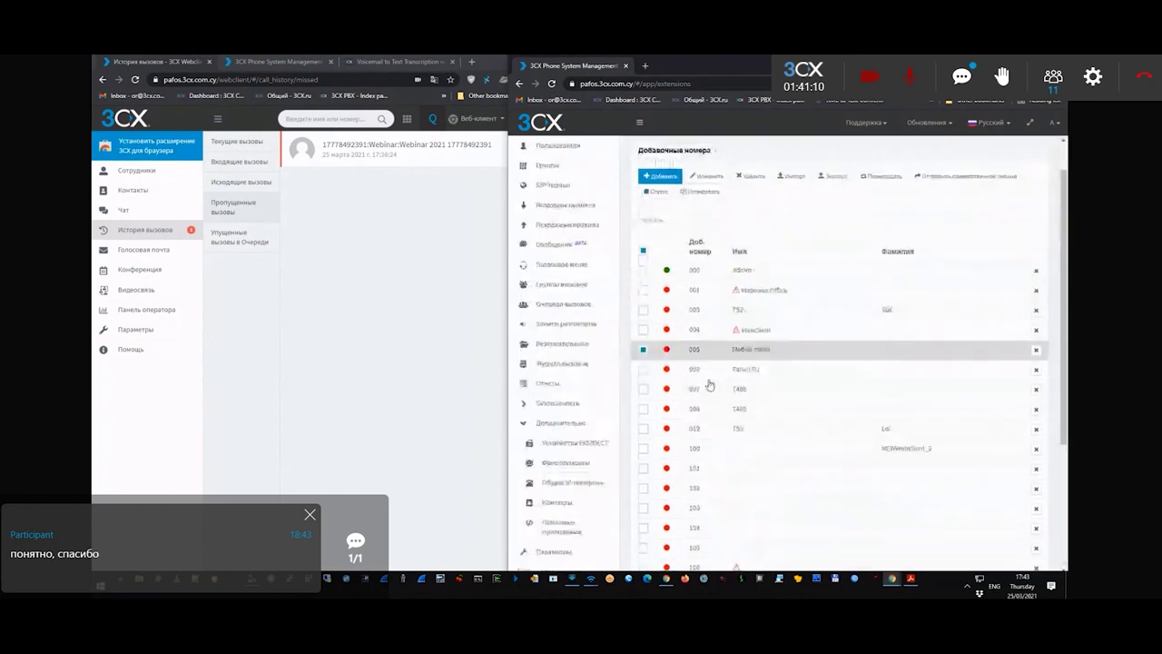